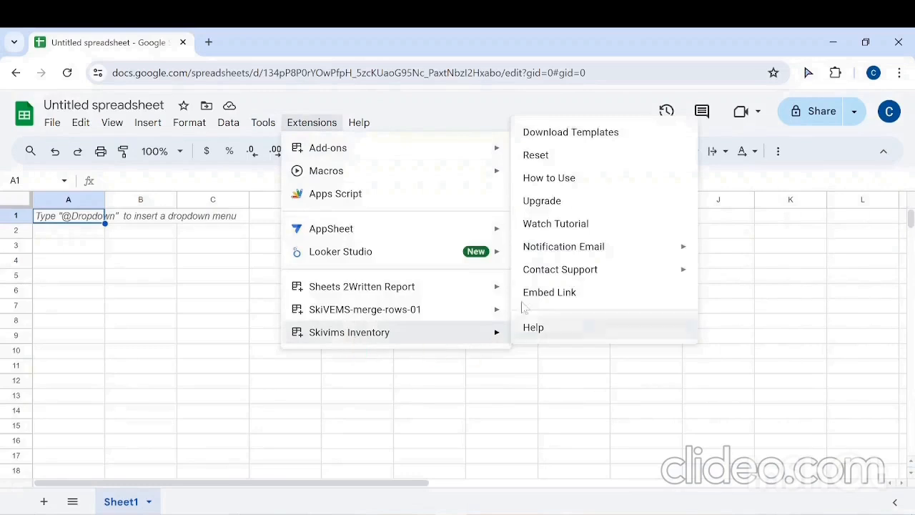
Step: Download the Skivims Inventory add-on's templates and open the Skivims Template (Responses) spreadsheet
click(568, 134)
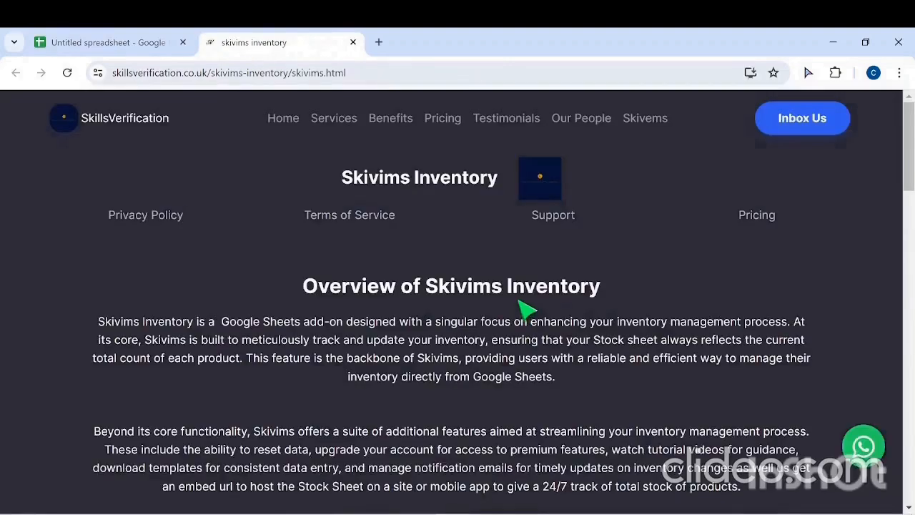
scroll(525, 309, down, 5)
click(457, 422)
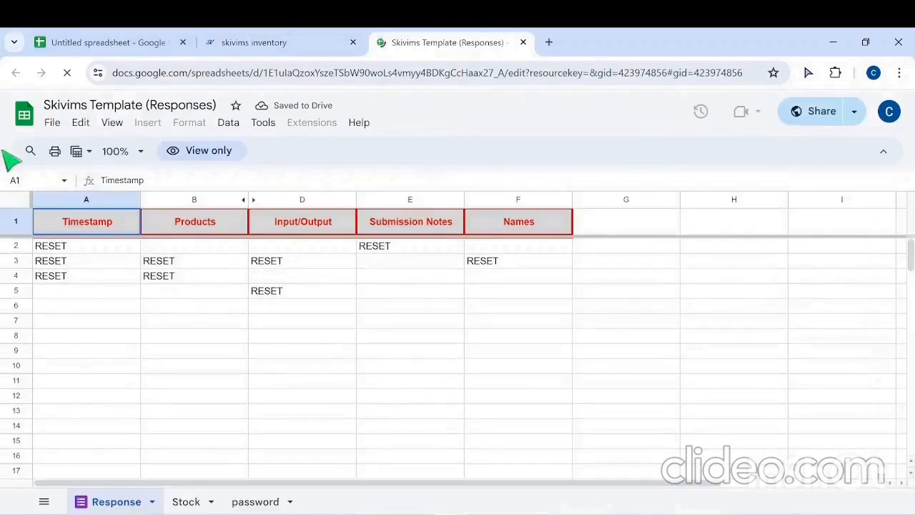
Step: Make a copy of the template spreadsheet in My Drive, named with the owner's first name followed by "Inventory"
click(56, 125)
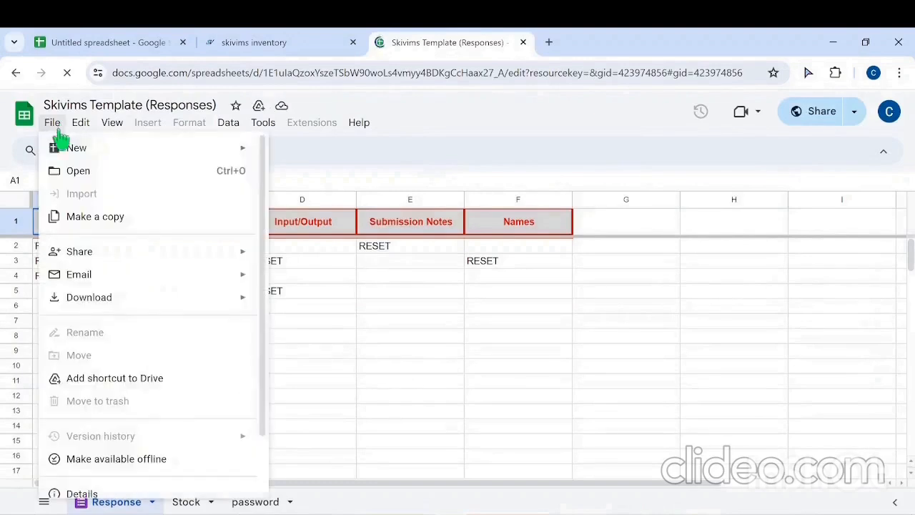
click(101, 220)
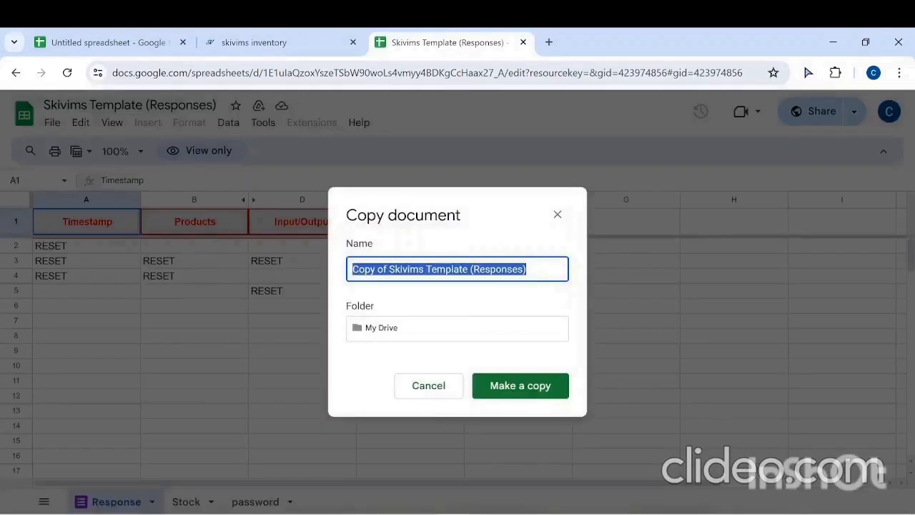
text(E)
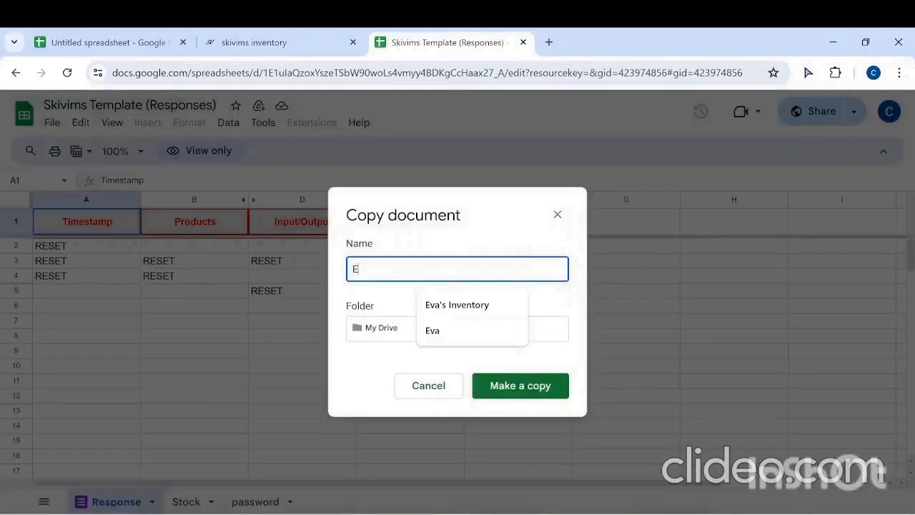
text(va')
key(Down)
key(Return)
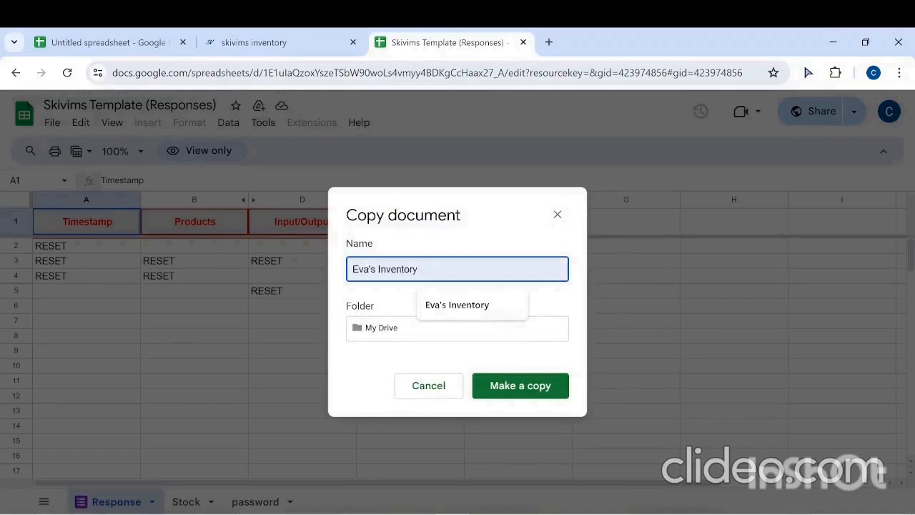
click(541, 386)
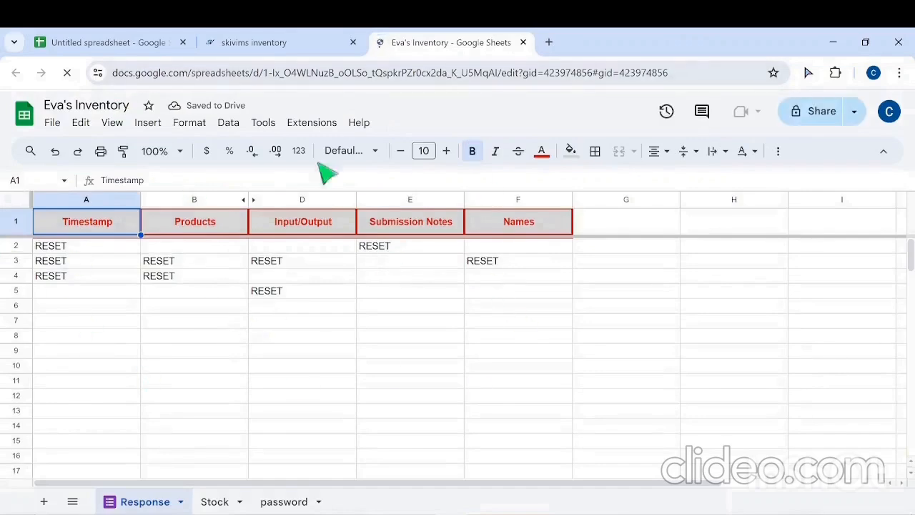
Step: Open the form linked to the copied inventory spreadsheet for editing
click(262, 125)
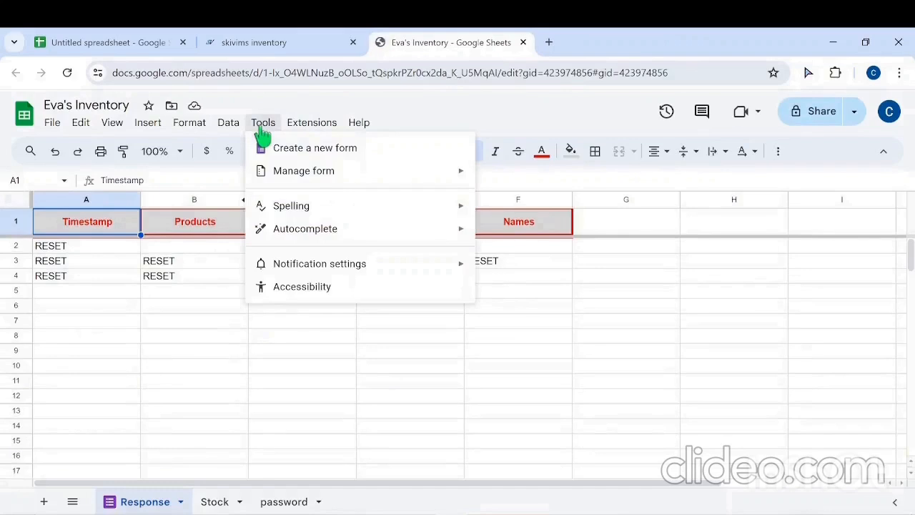
mouse_move(299, 180)
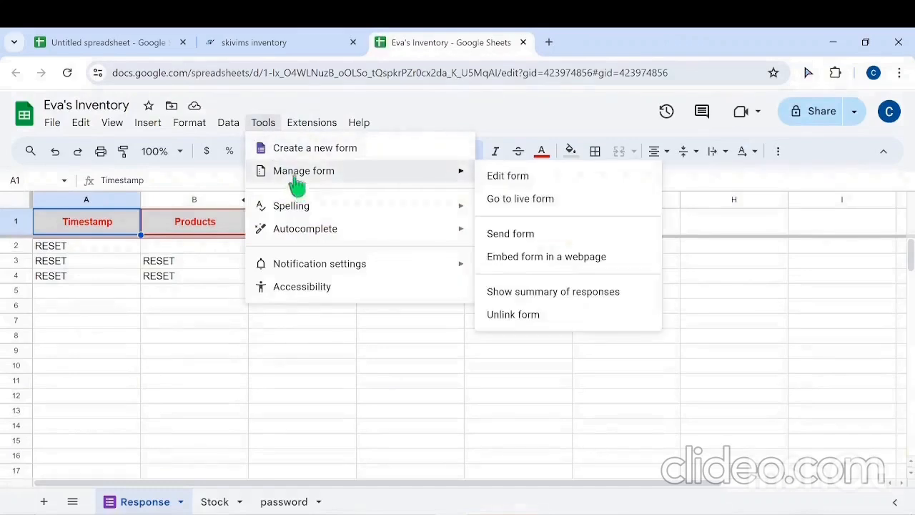
click(514, 184)
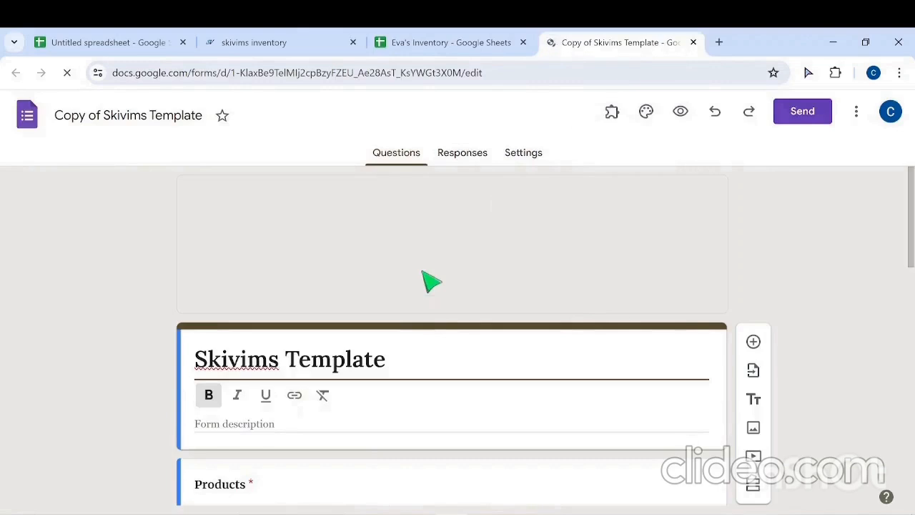
Step: Rename the first three options of the form's Products question to Stapler 0187, Chandelier 0989 and Tiles 1100
scroll(422, 271, down, 2)
scroll(225, 288, down, 6)
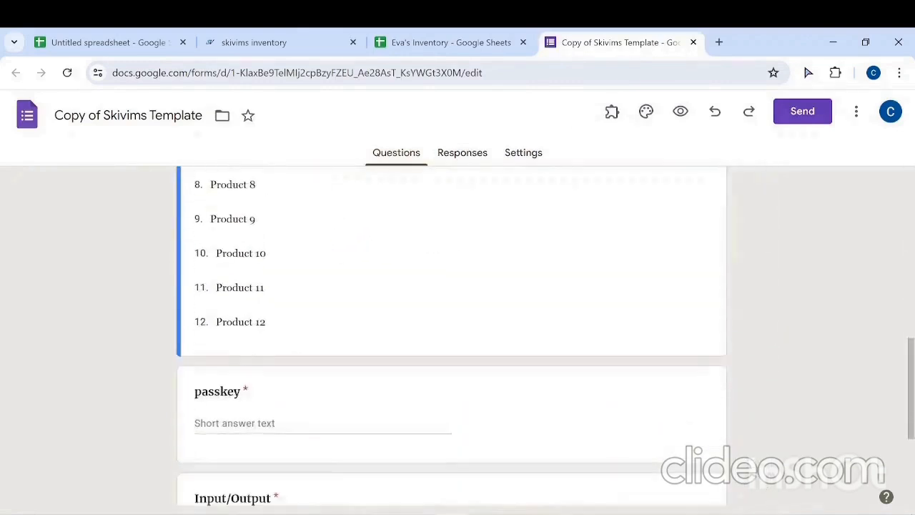
scroll(221, 329, down, 2)
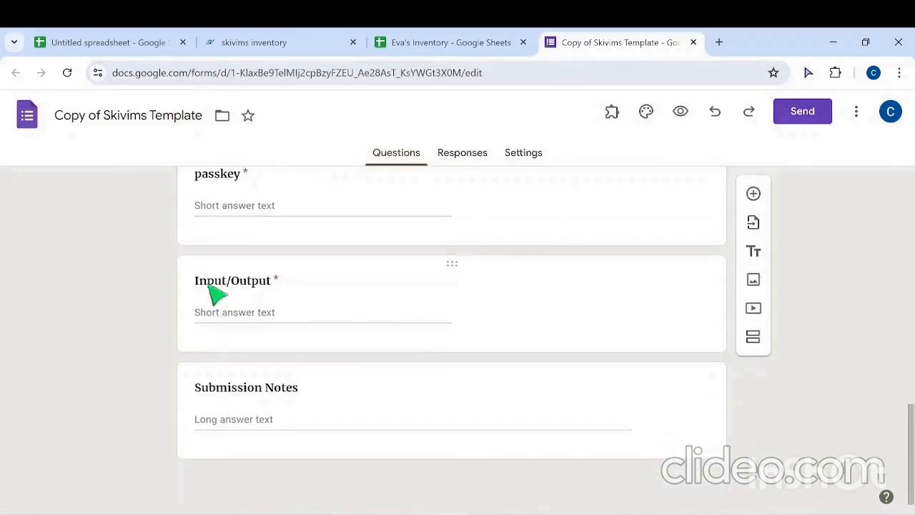
scroll(371, 332, up, 8)
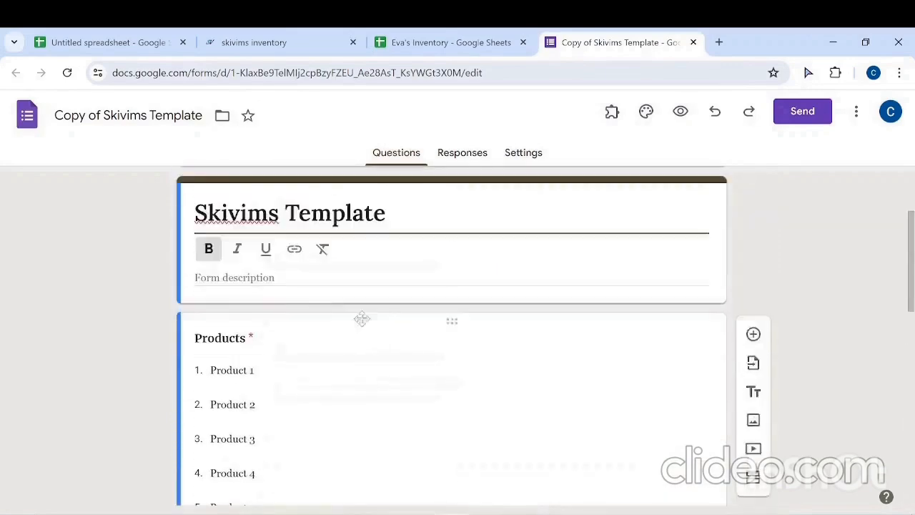
click(241, 370)
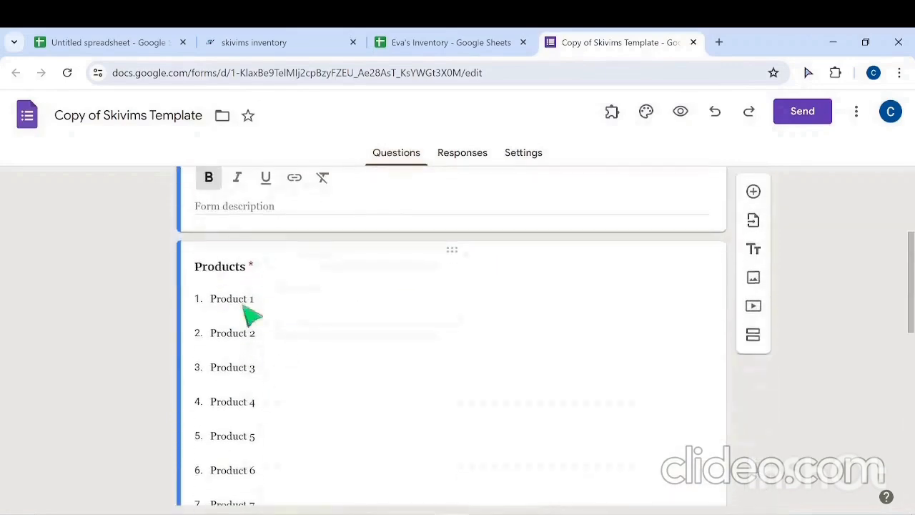
text(Stapler 0187)
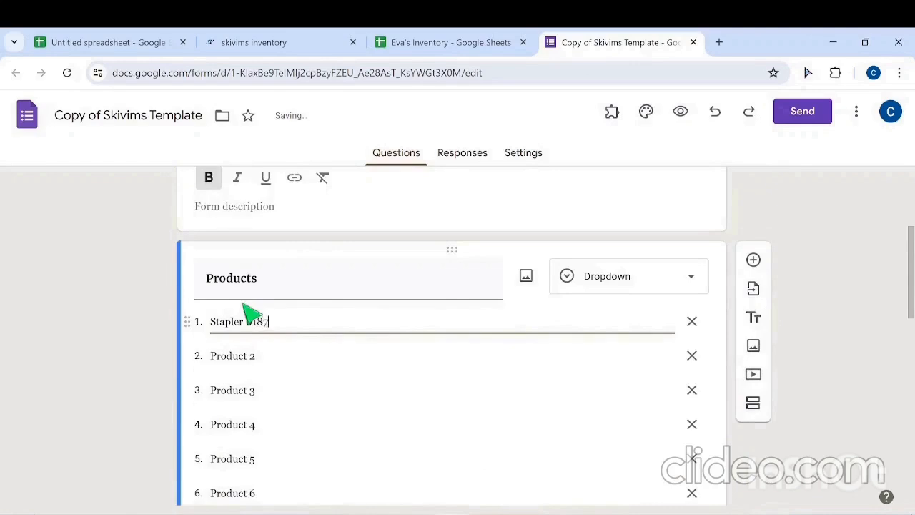
key(Tab)
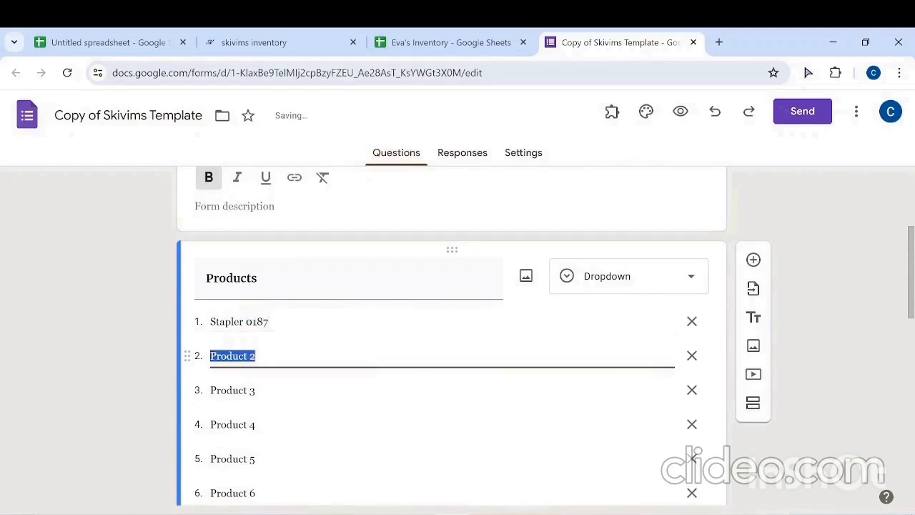
text(Chandelier 0989)
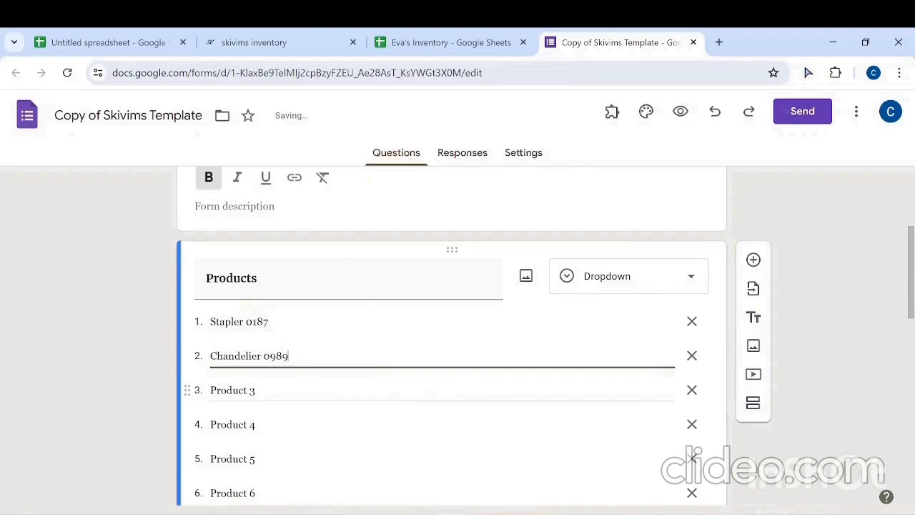
click(237, 395)
text(Tiles 1100)
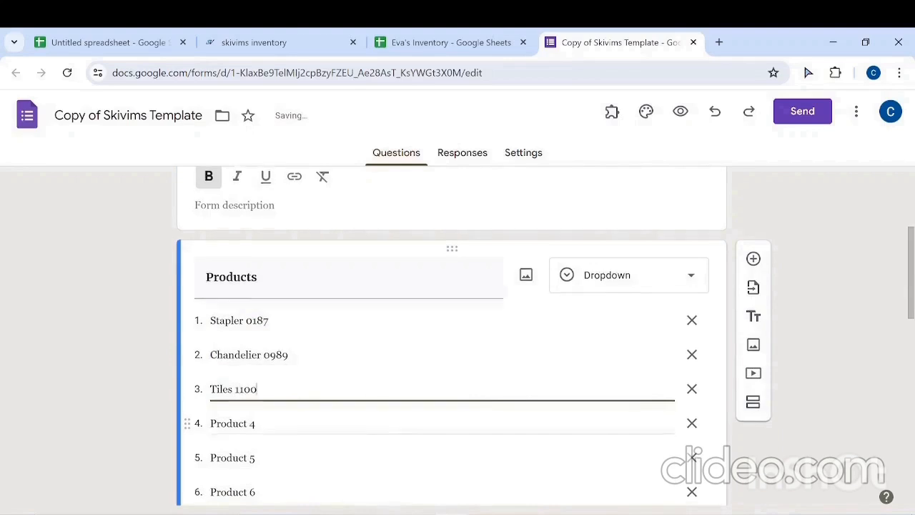
scroll(693, 454, down, 4)
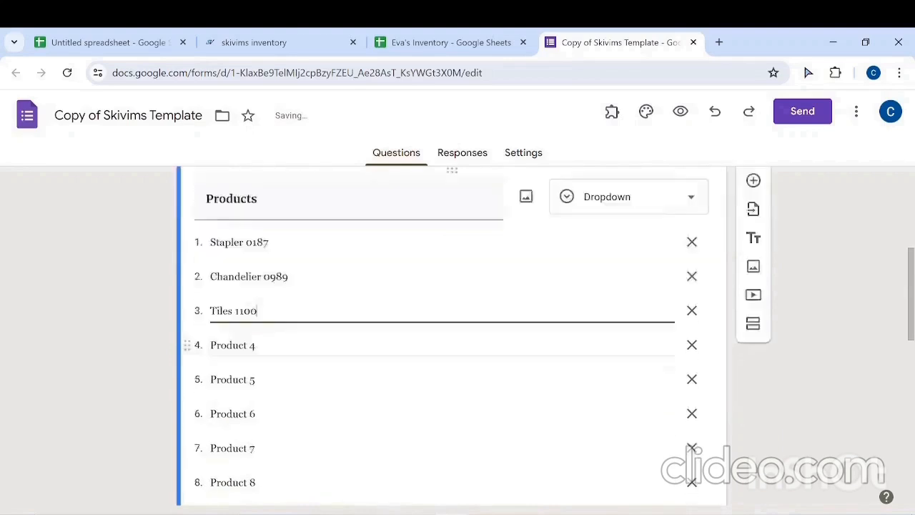
scroll(292, 393, up, 4)
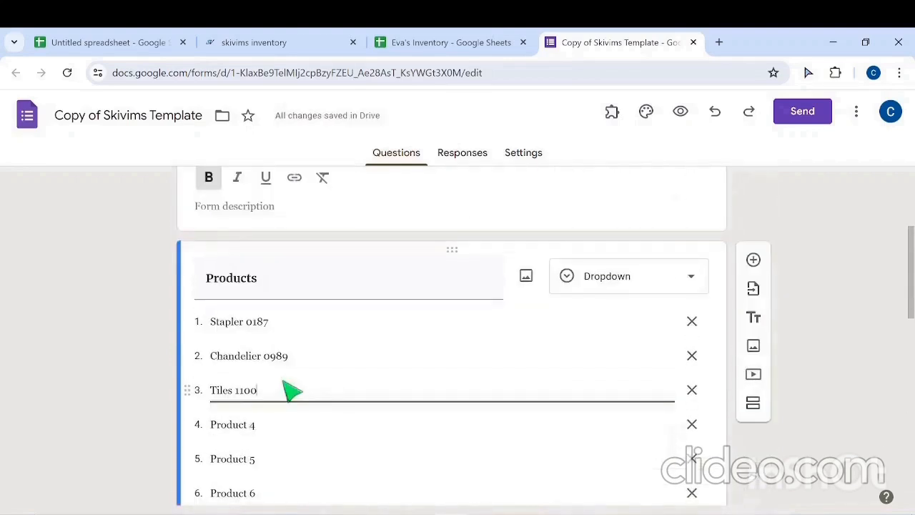
Step: Return to the copied inventory spreadsheet and reset all its data with the Skivims Inventory add-on
click(433, 42)
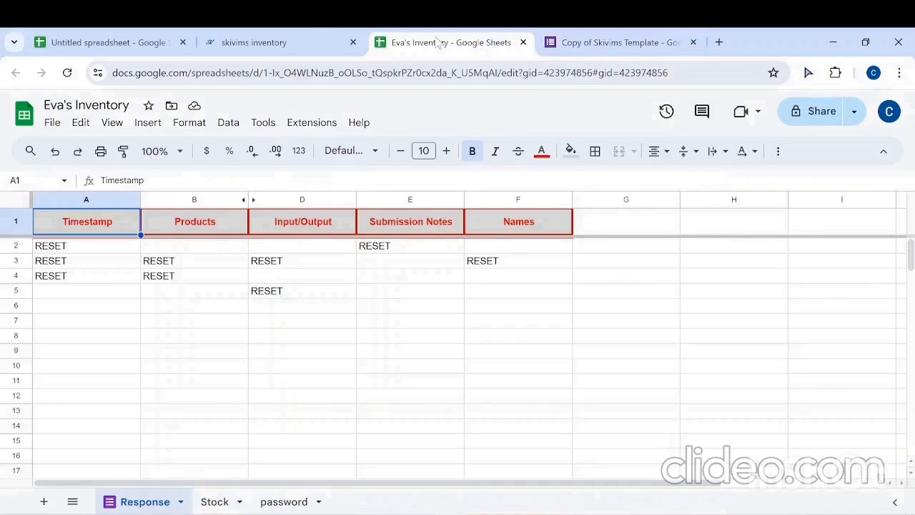
click(312, 125)
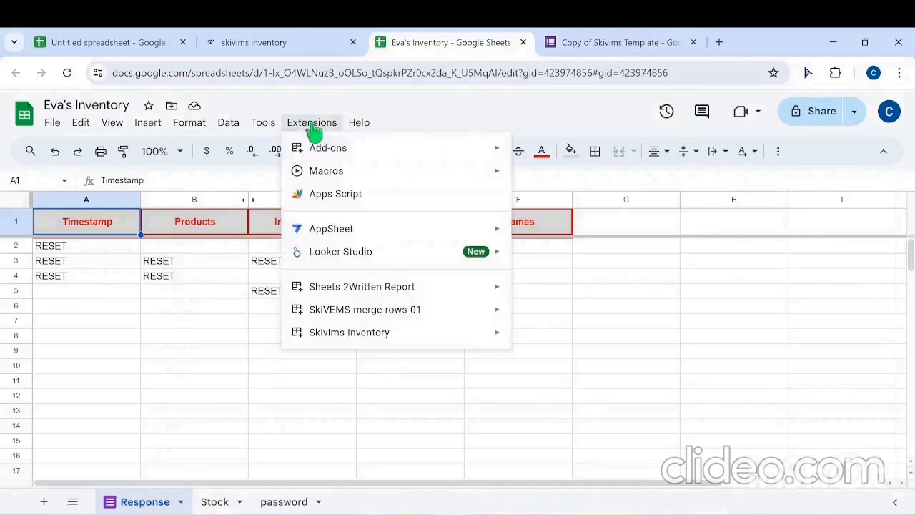
mouse_move(348, 340)
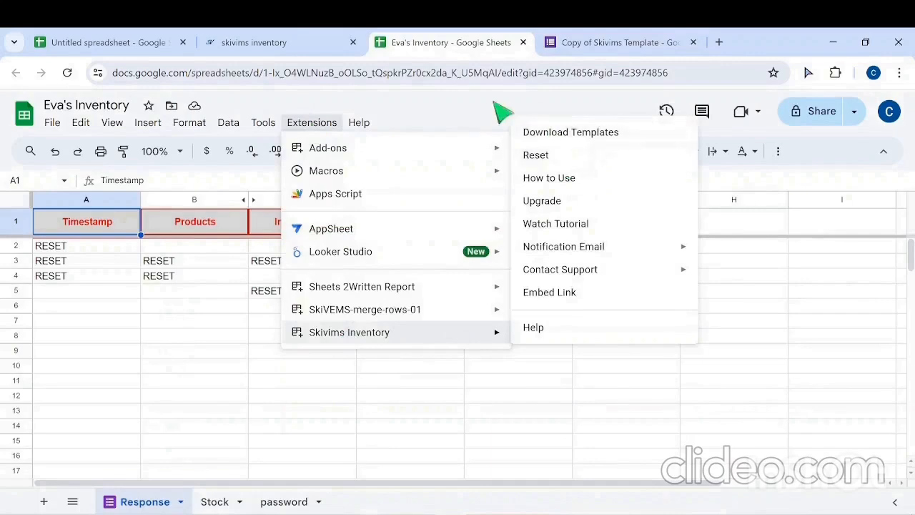
click(559, 163)
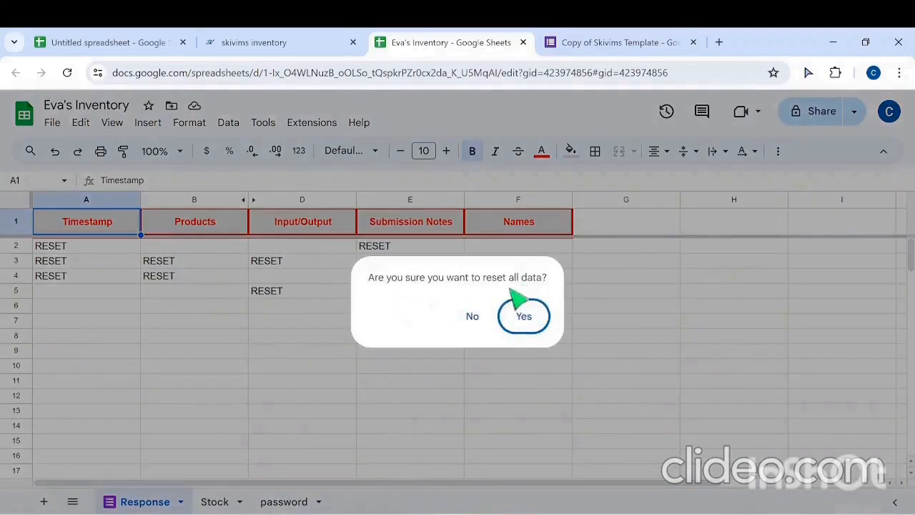
click(527, 320)
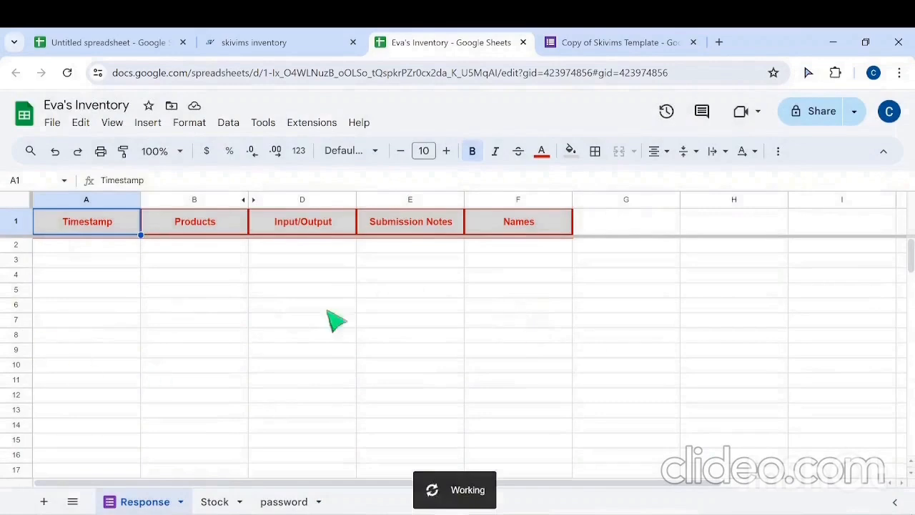
Step: In the password sheet, replace the three placeholder names in A2:A4 with the first names of the people using the inventory
click(214, 501)
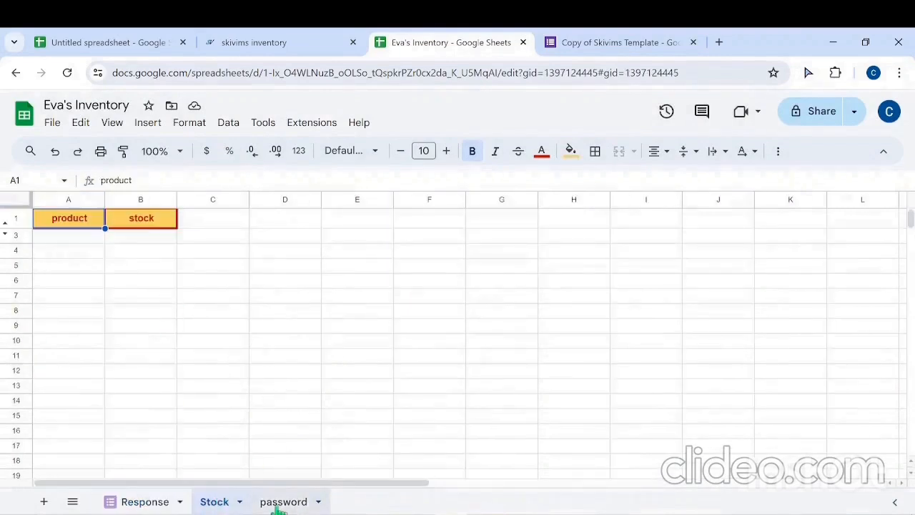
click(279, 501)
click(66, 241)
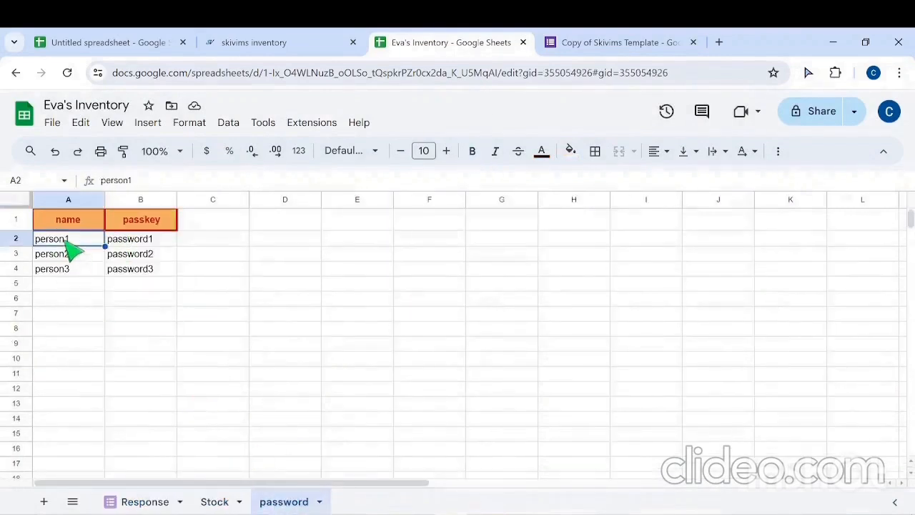
text(Eva)
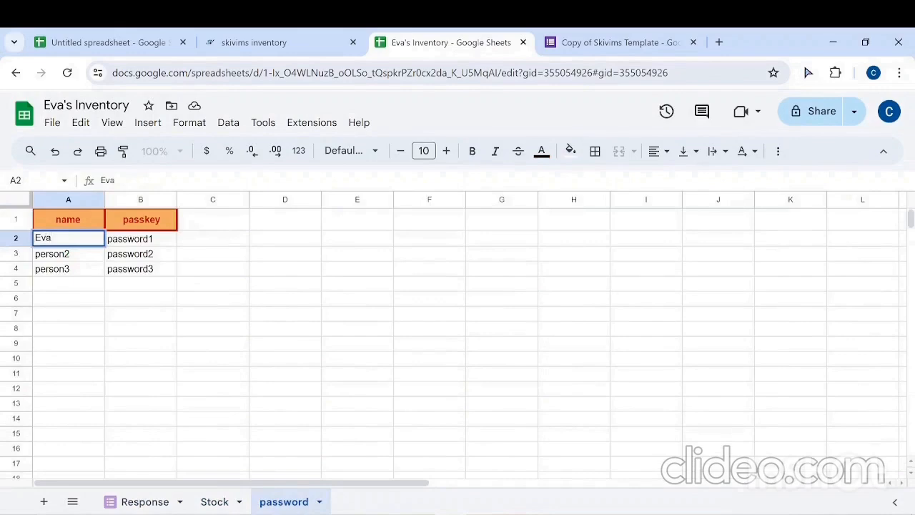
click(67, 256)
text(James)
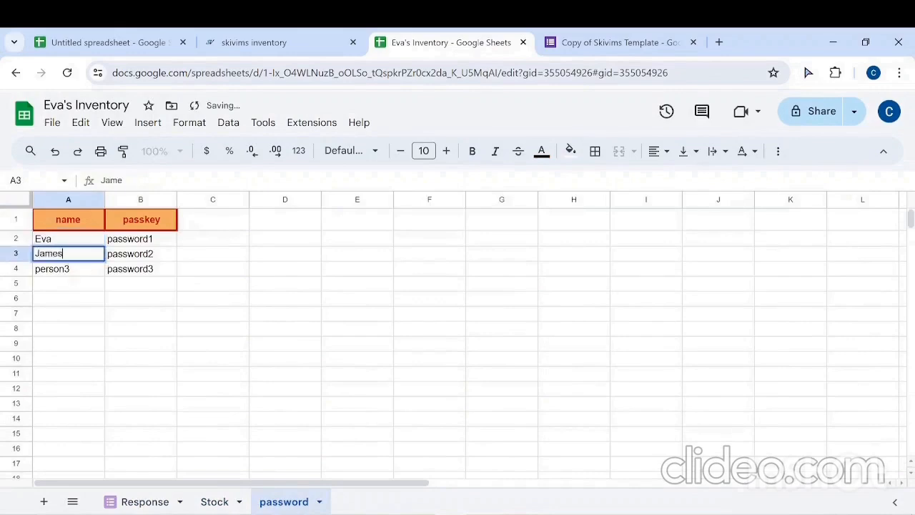
click(80, 270)
text(Evans)
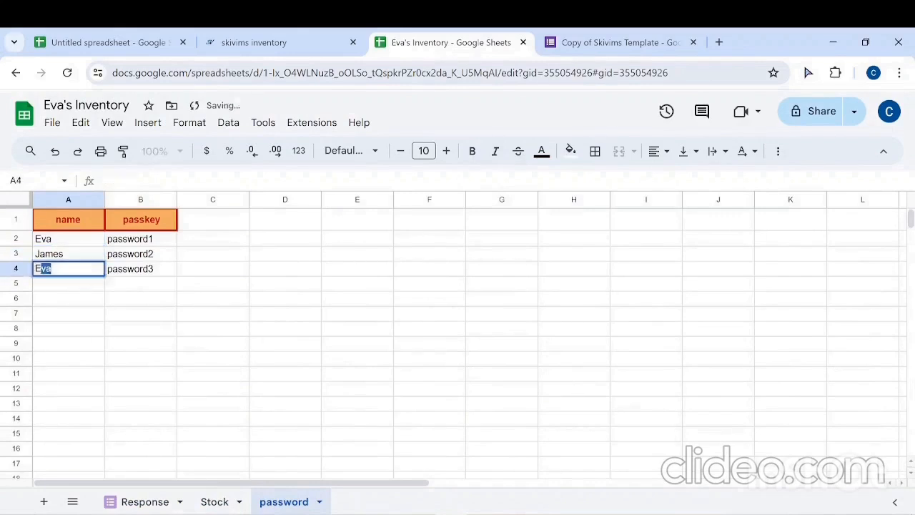
Step: Replace the placeholder passkeys in B2:B4 of the password sheet with each person's own passkey
click(137, 240)
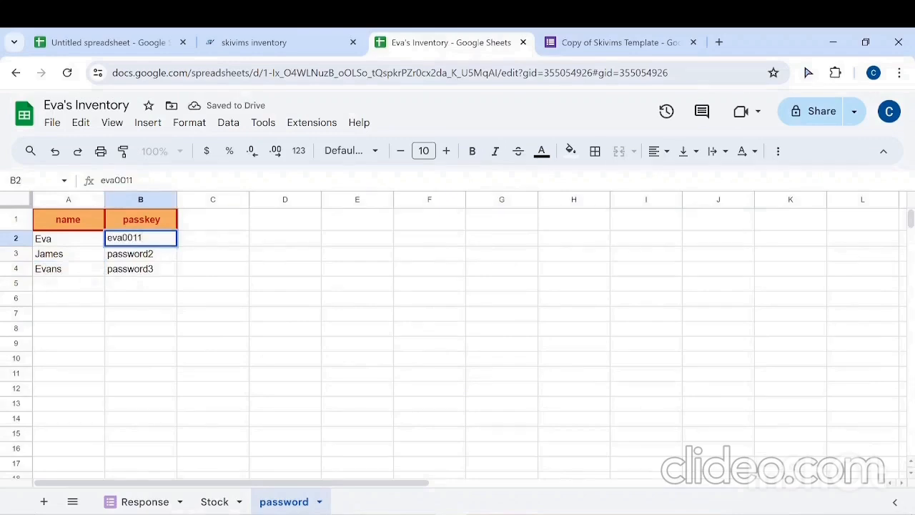
click(150, 253)
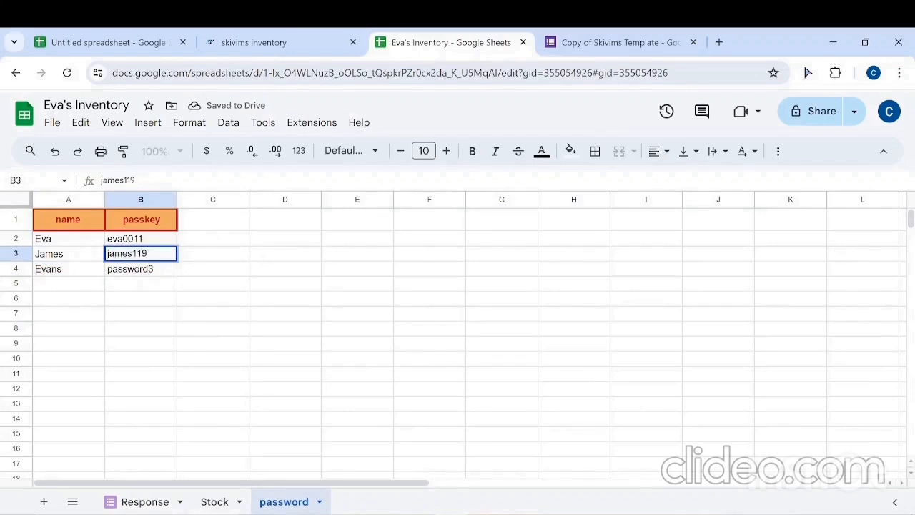
click(133, 272)
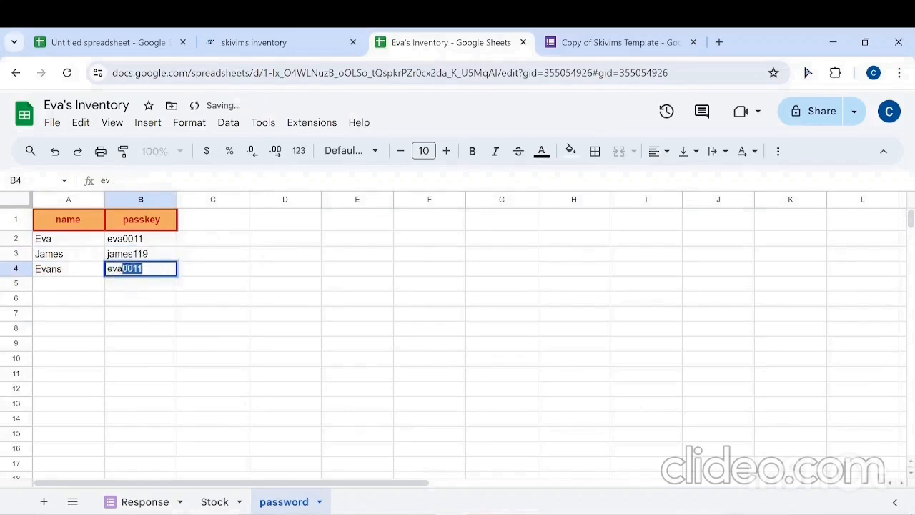
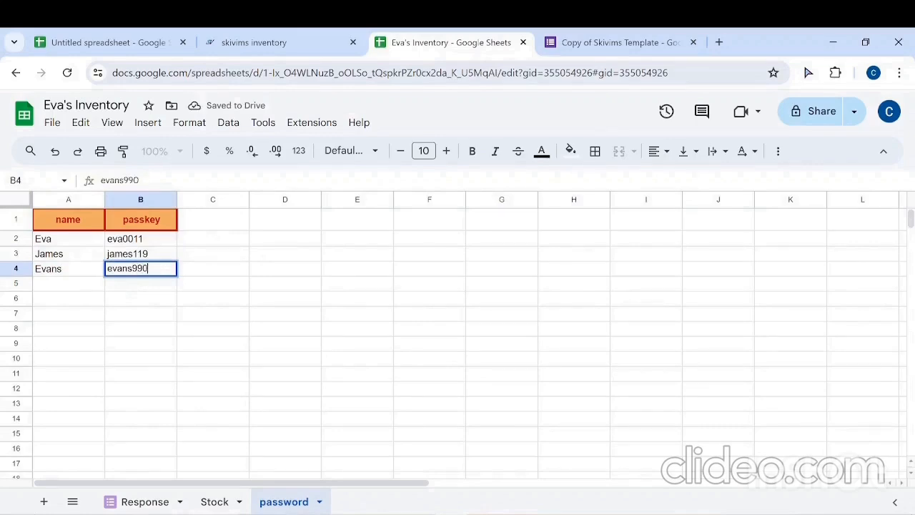
key(Return)
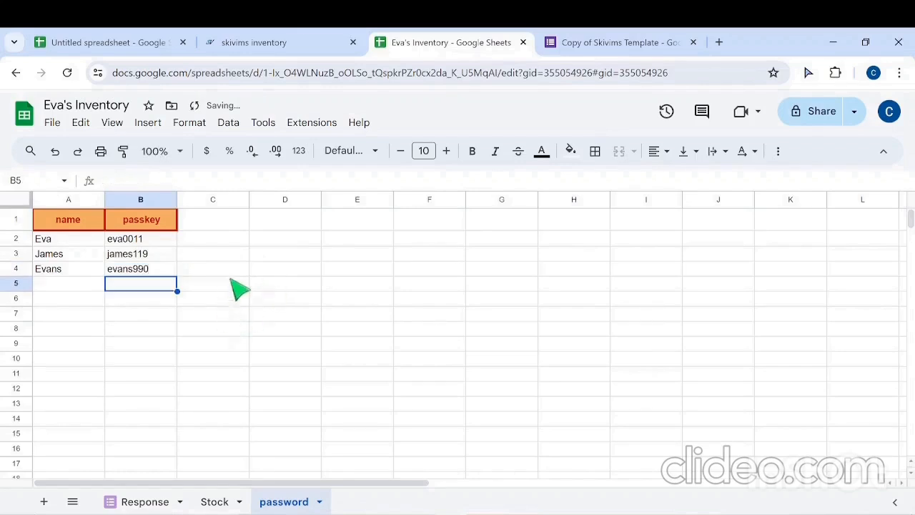
click(234, 286)
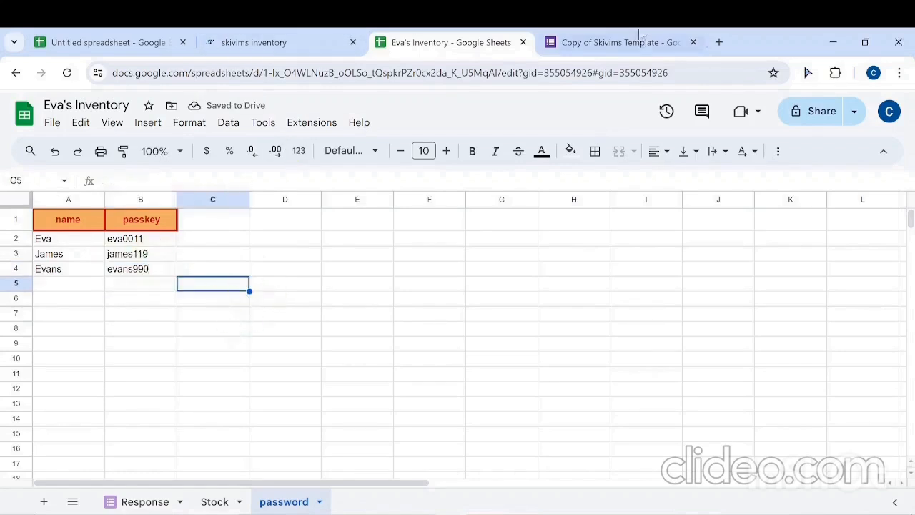
click(618, 42)
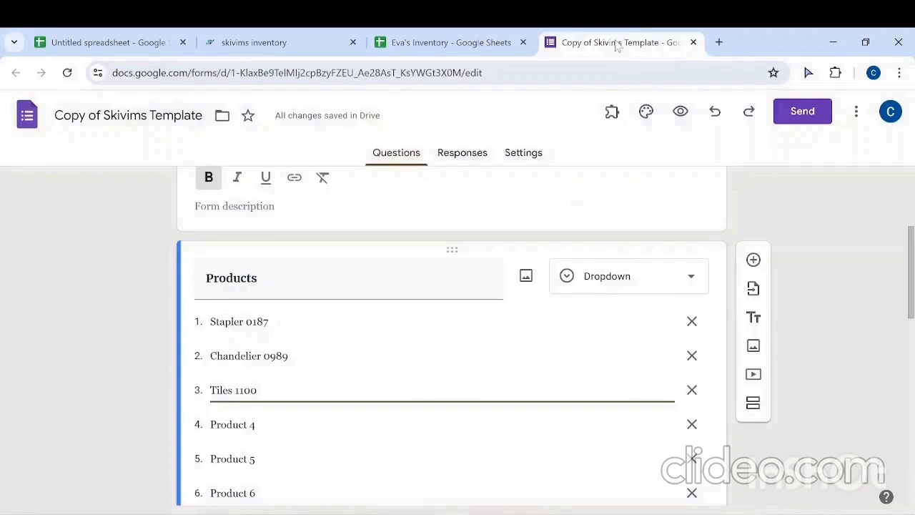
scroll(474, 327, down, 8)
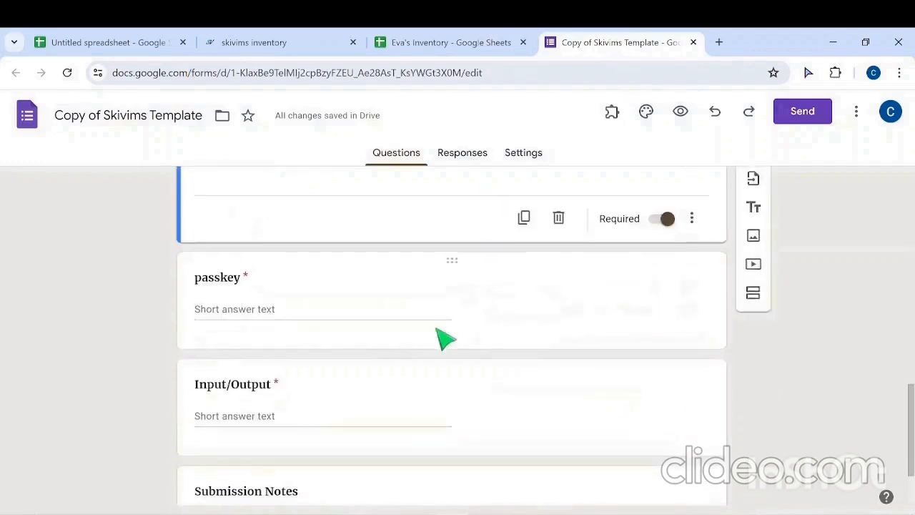
click(443, 296)
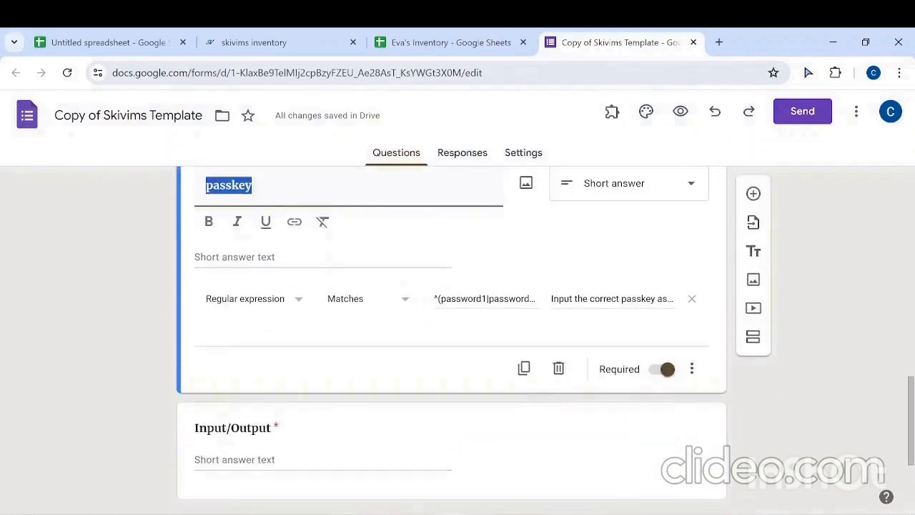
drag(468, 298, 475, 298)
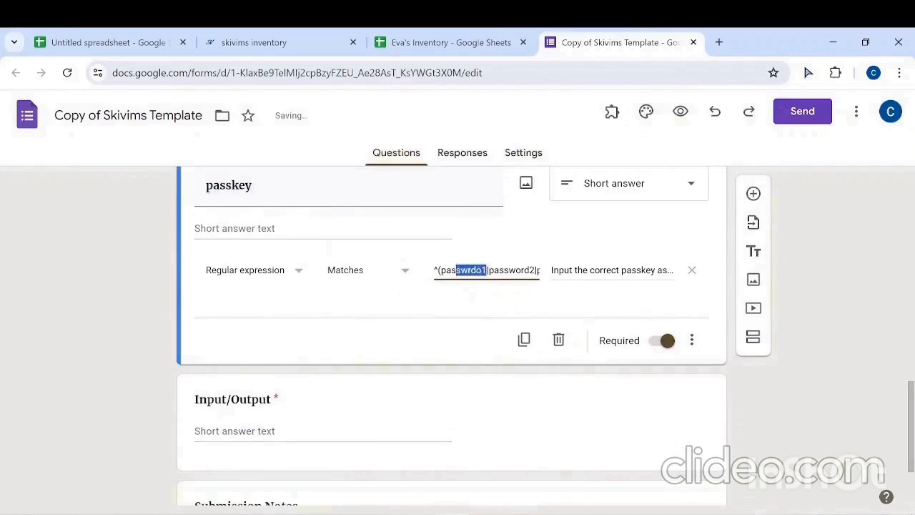
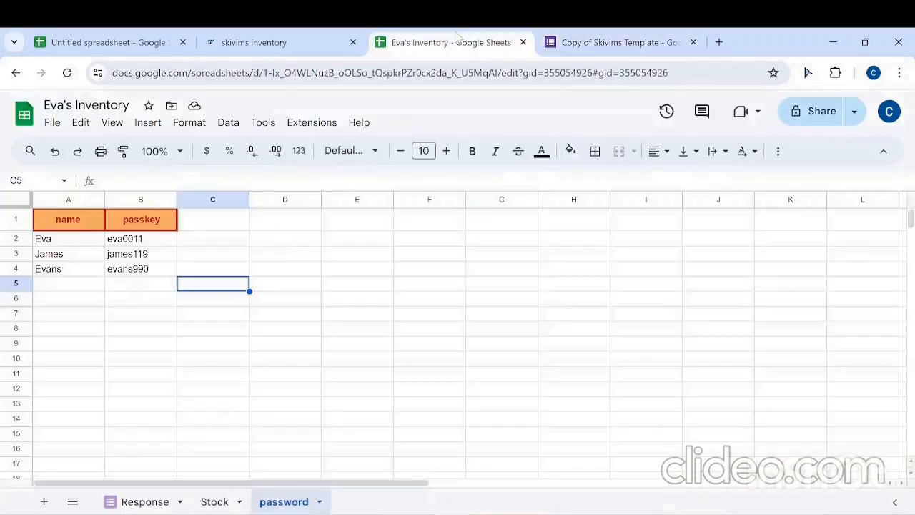
click(457, 43)
click(605, 44)
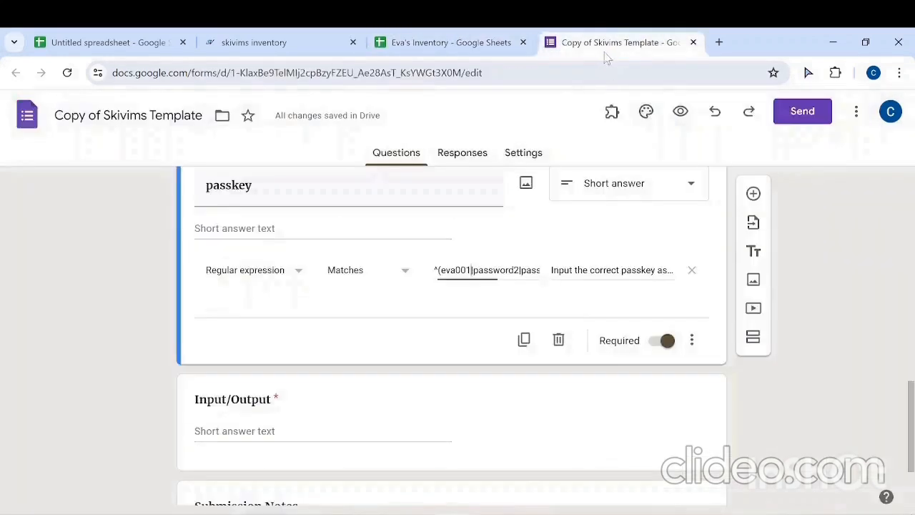
Step: Check the second person's passkey in the password sheet and substitute it for password2 in the form's regular expression
click(438, 42)
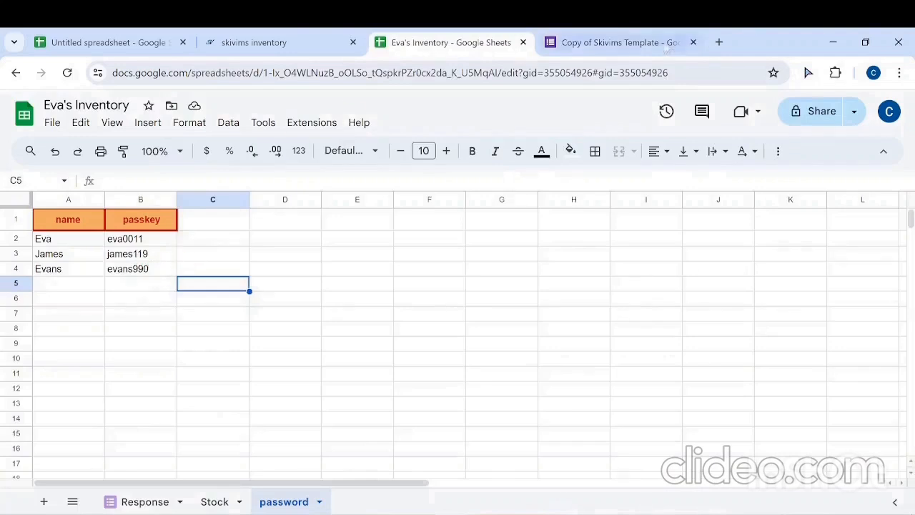
click(599, 44)
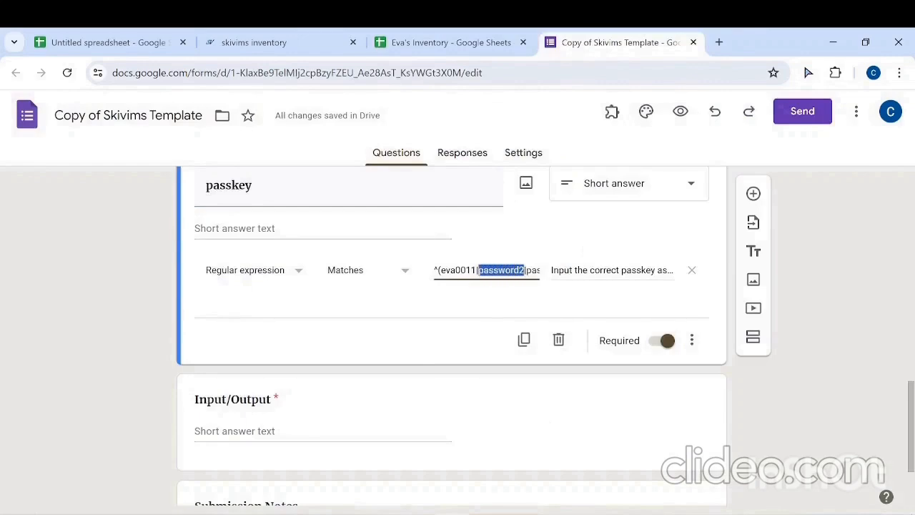
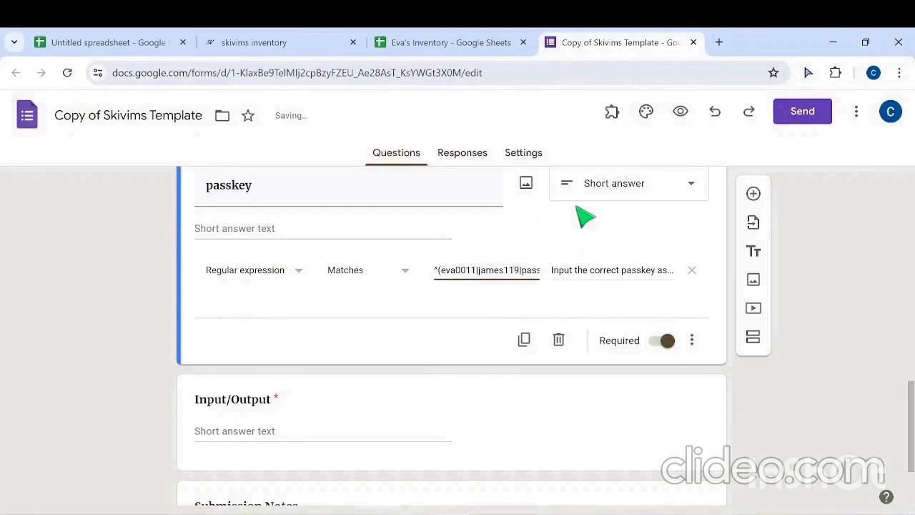
Step: Replace password3 in the passkey regular expression with the third person's passkey from the password sheet, ending the pattern with )$
key(shift+Right)
key(shift+Right)
key(shift+Right)
key(shift+Right)
key(shift+Right)
key(shift+Right)
key(shift+Right)
key(shift+Right)
key(shift+Right)
key(shift+Right)
key(shift+Right)
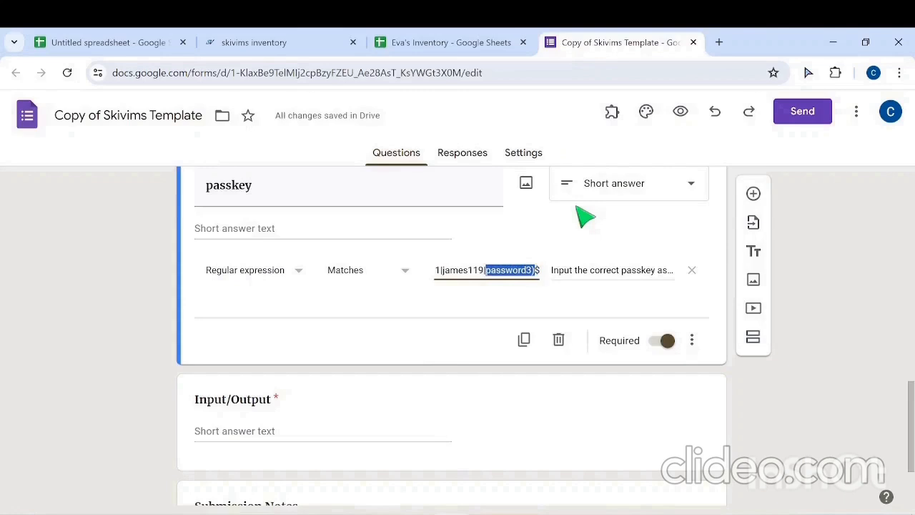
click(418, 43)
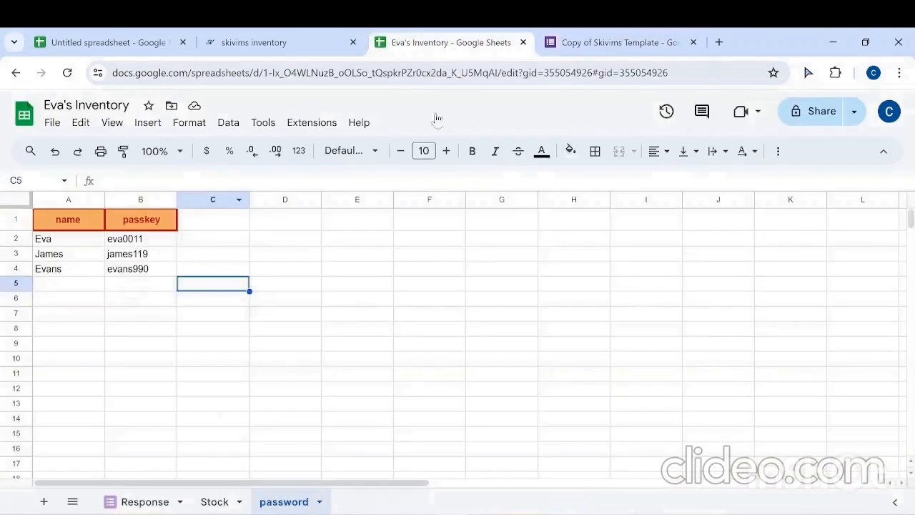
click(605, 45)
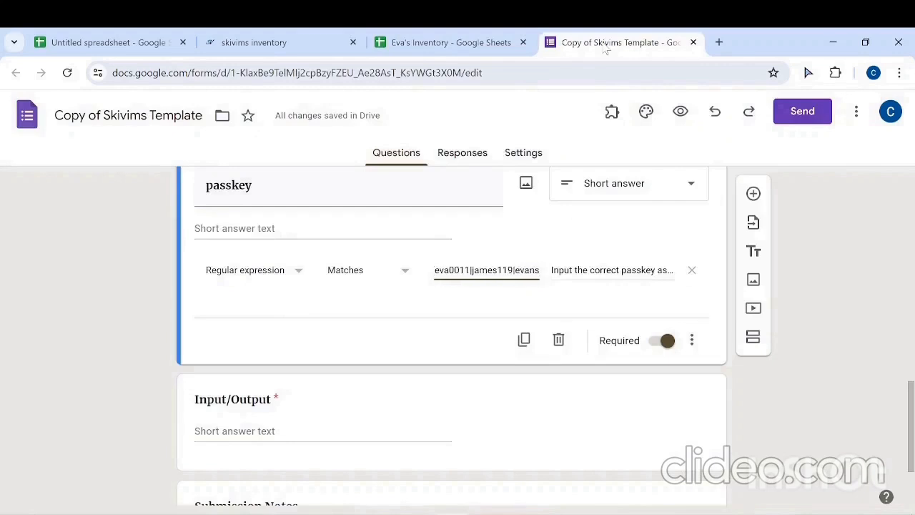
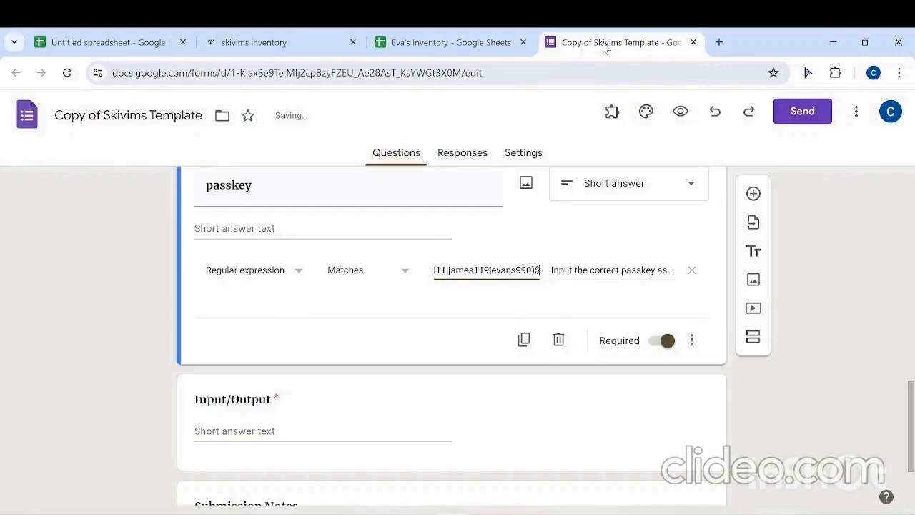
scroll(477, 426, up, 1)
click(476, 426)
scroll(493, 250, down, 1)
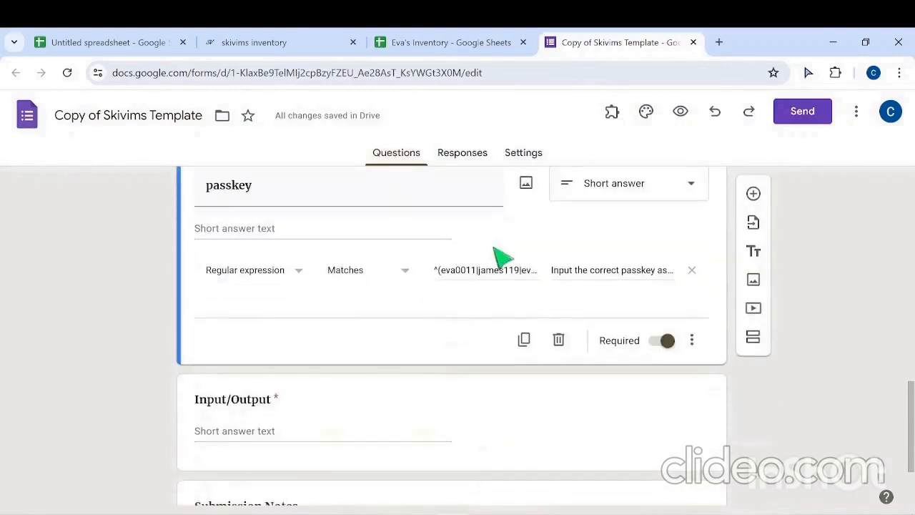
Step: Read the Skivims Inventory add-on's How to Use guidance on writing the passkey regular expression, then close it
click(461, 45)
click(304, 122)
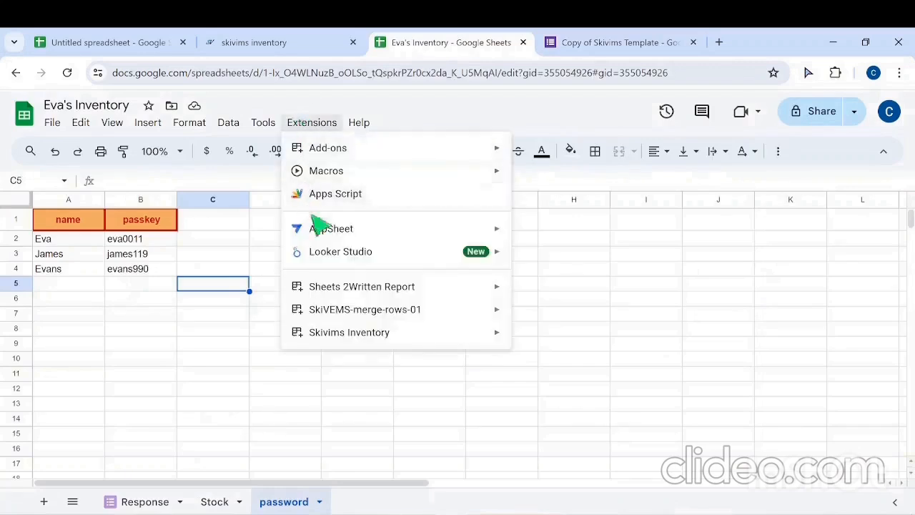
mouse_move(369, 334)
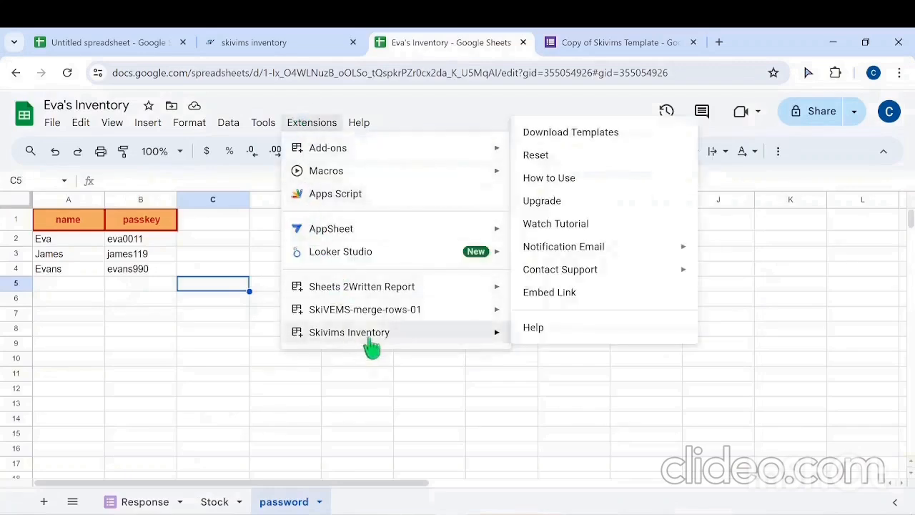
click(543, 179)
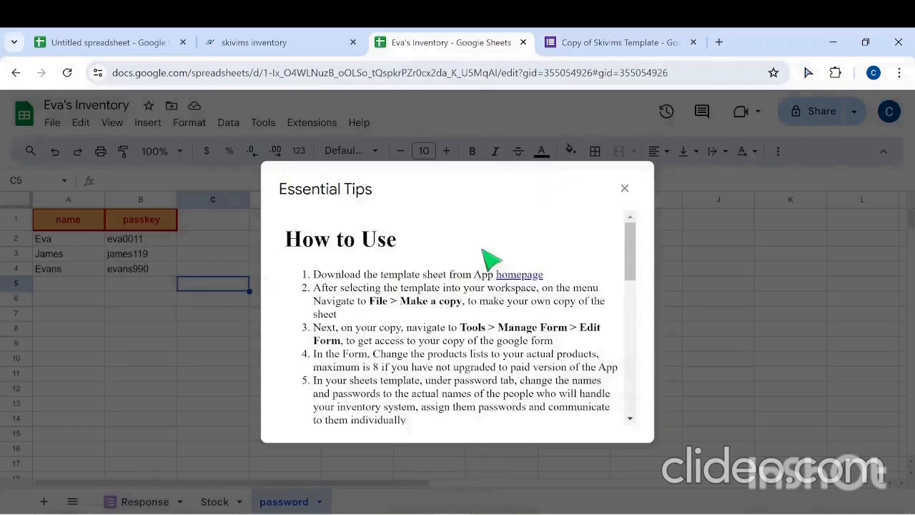
scroll(484, 256, down, 10)
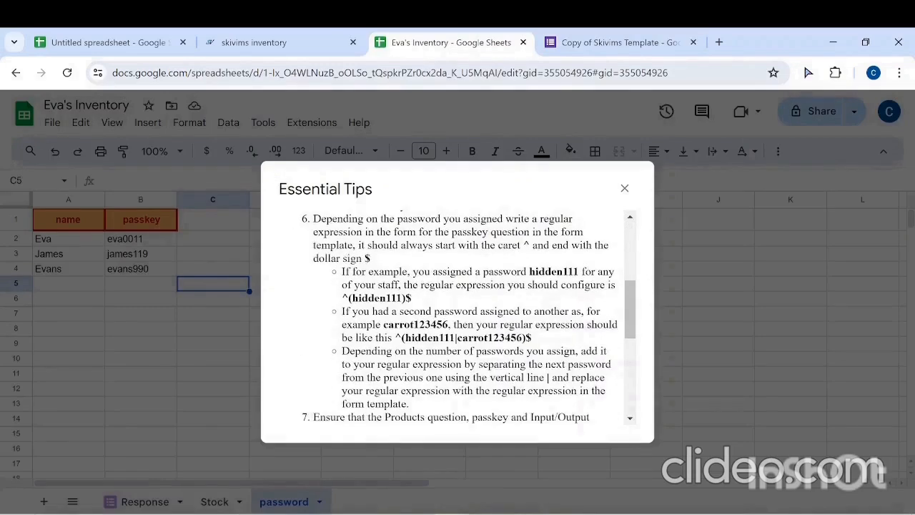
drag(313, 218, 434, 409)
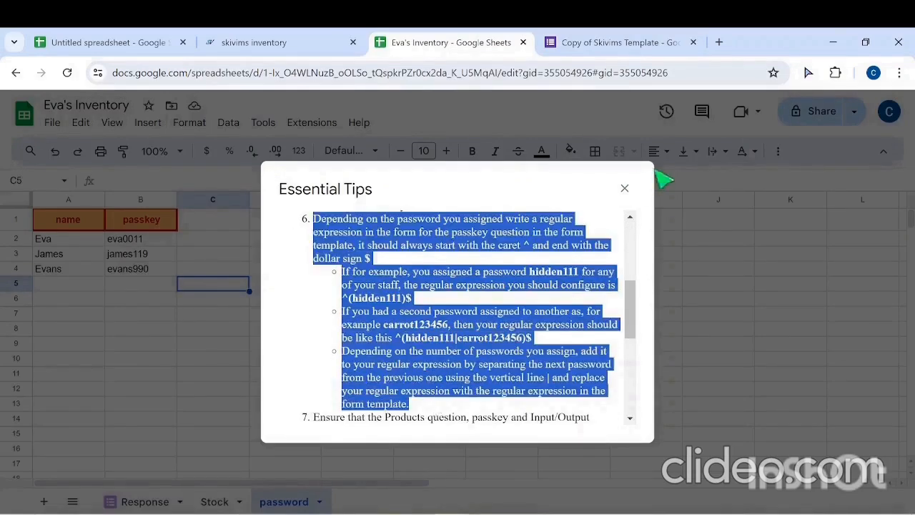
click(624, 189)
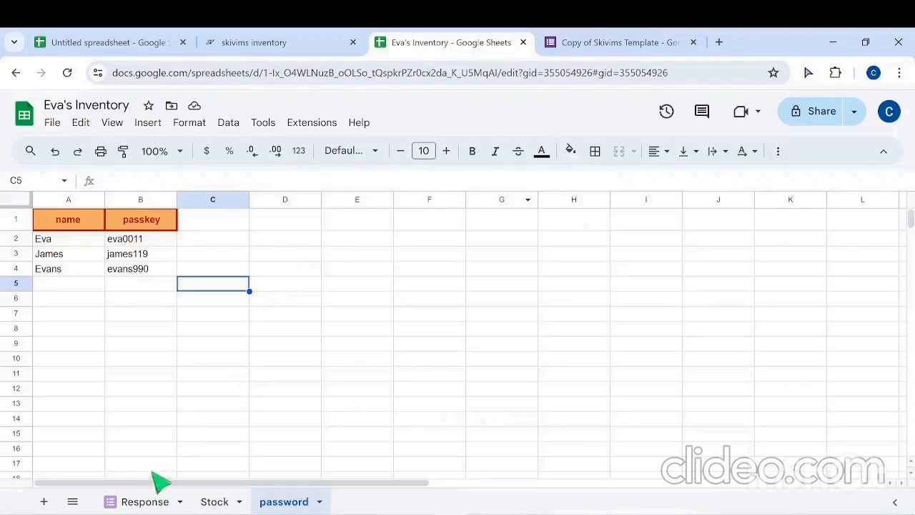
Step: Preview the inventory form from its editor and choose Stapler 0187 in the Products question
click(134, 502)
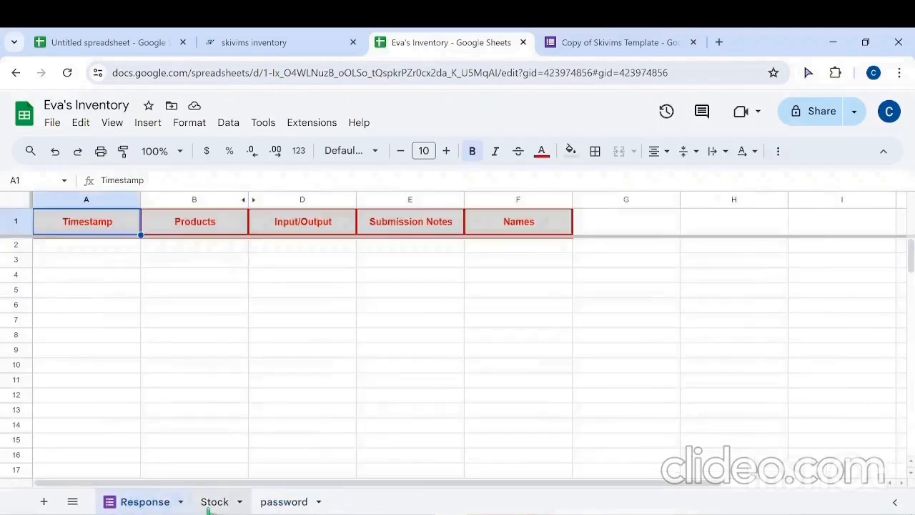
click(212, 501)
click(619, 42)
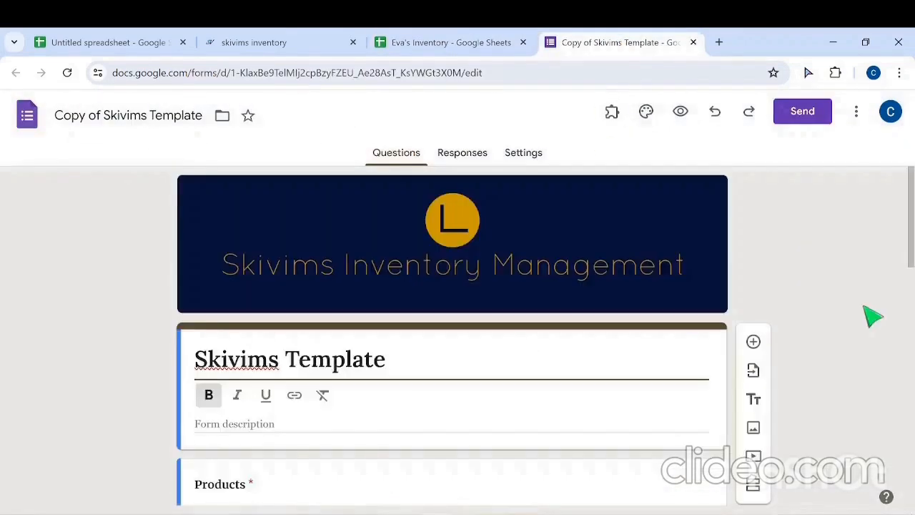
click(680, 111)
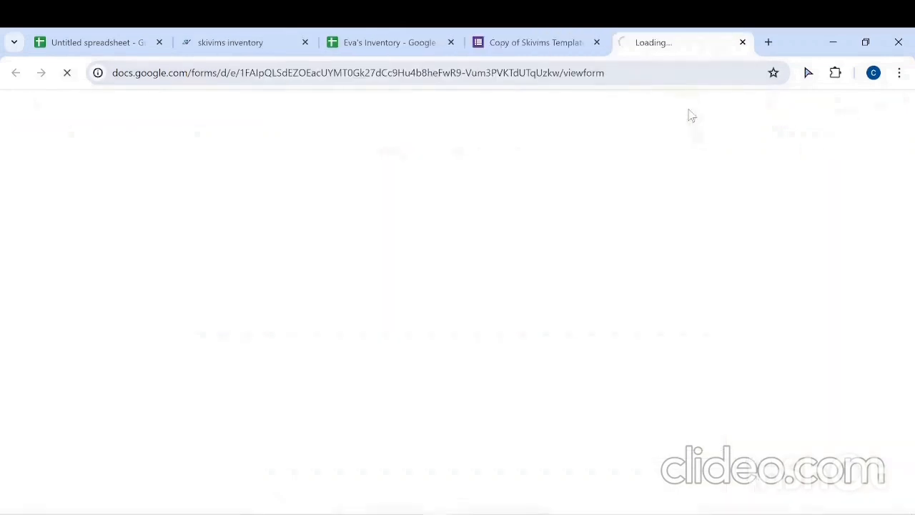
scroll(343, 421, down, 2)
click(350, 302)
click(312, 177)
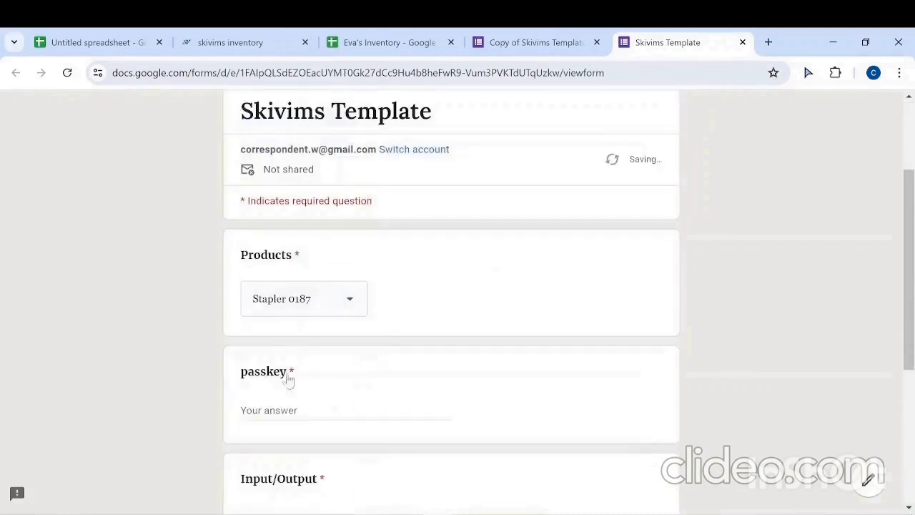
Step: Fill in the passkey field with the first person's passkey and set Input/Output to 120
click(297, 410)
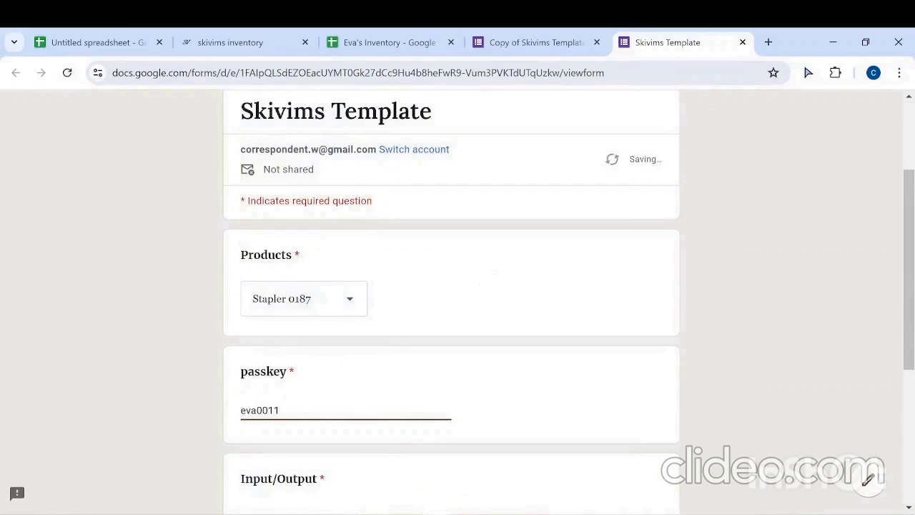
scroll(343, 300, down, 2)
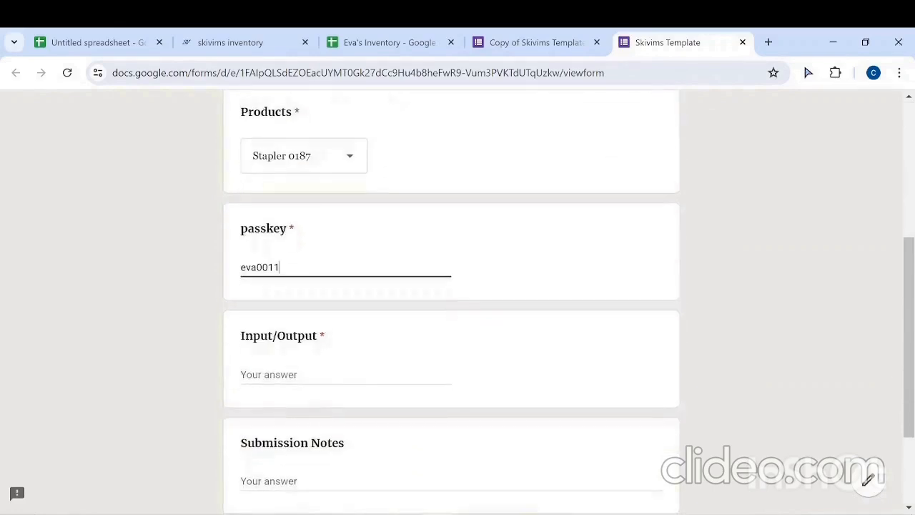
click(294, 389)
text(120)
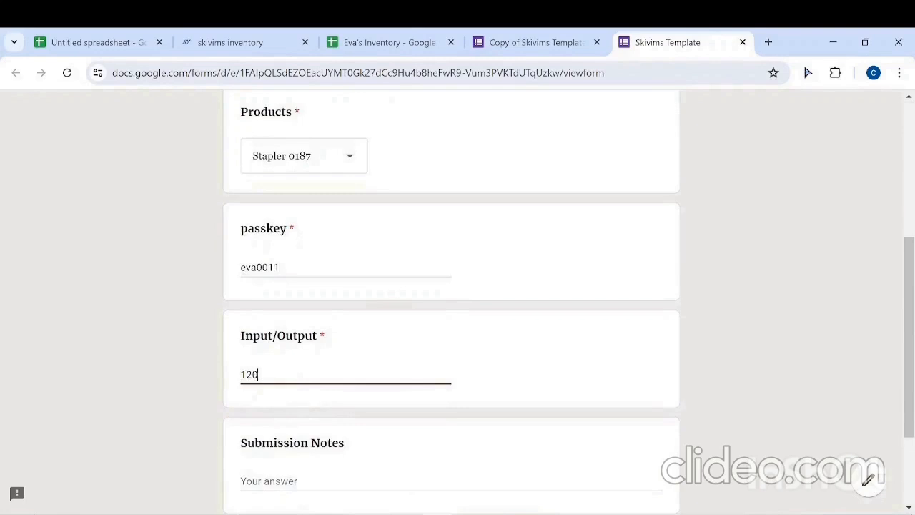
Step: Enter "adding to stock" as the submission note and submit the response
scroll(298, 382, down, 2)
click(450, 344)
text(adding to stock)
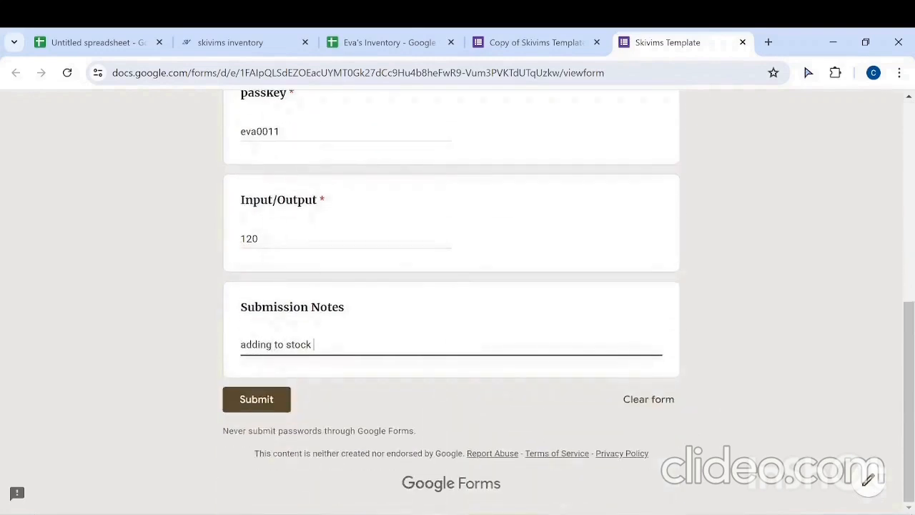
click(284, 397)
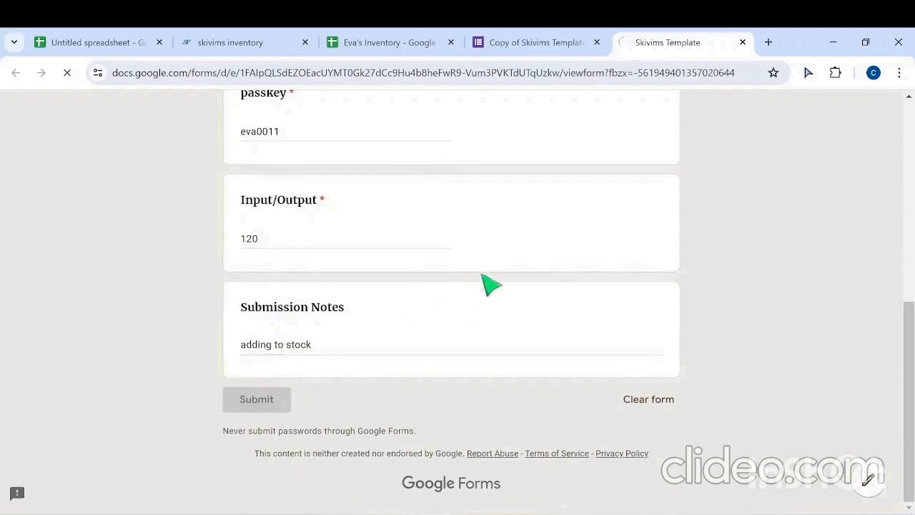
Step: Check the submitted stapler entry in the inventory spreadsheet's Response and Stock sheets
click(396, 43)
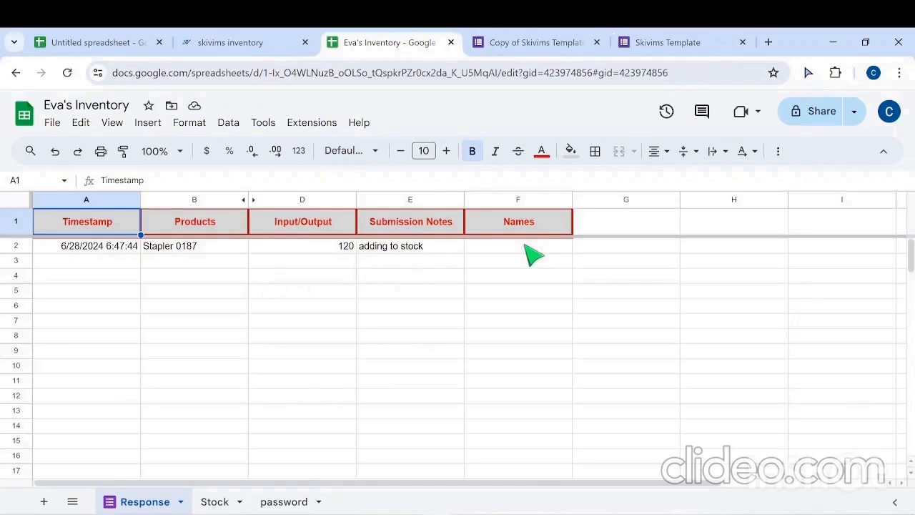
click(213, 501)
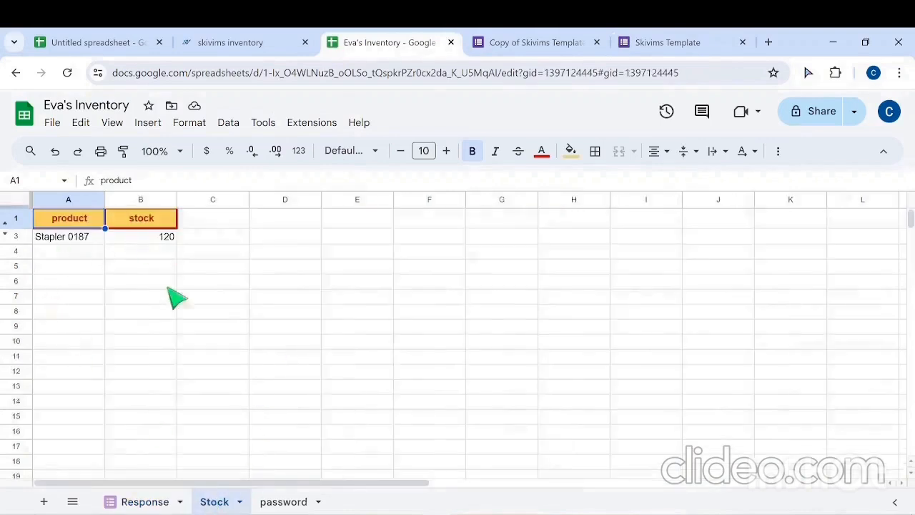
click(139, 501)
Step: Start another response in the inventory form and choose Chandelier 0989 in the Products question
click(664, 44)
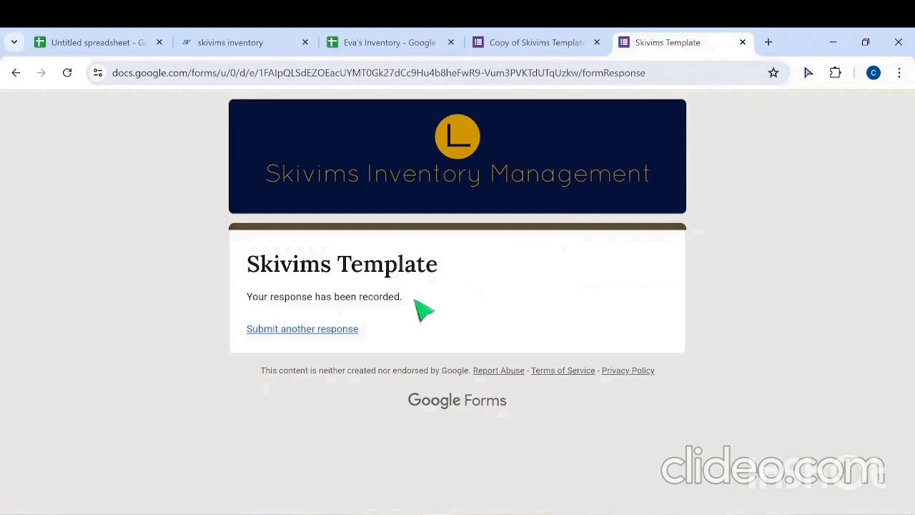
click(320, 330)
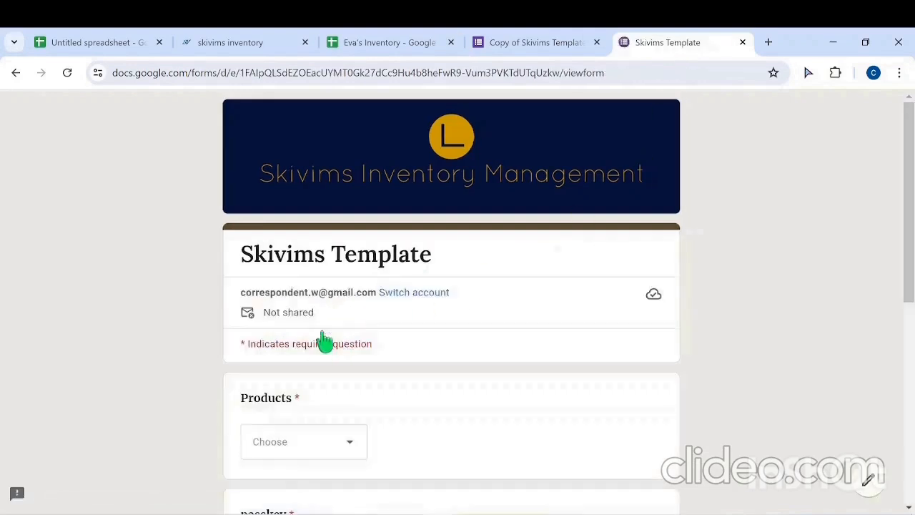
scroll(322, 336, down, 1)
click(351, 381)
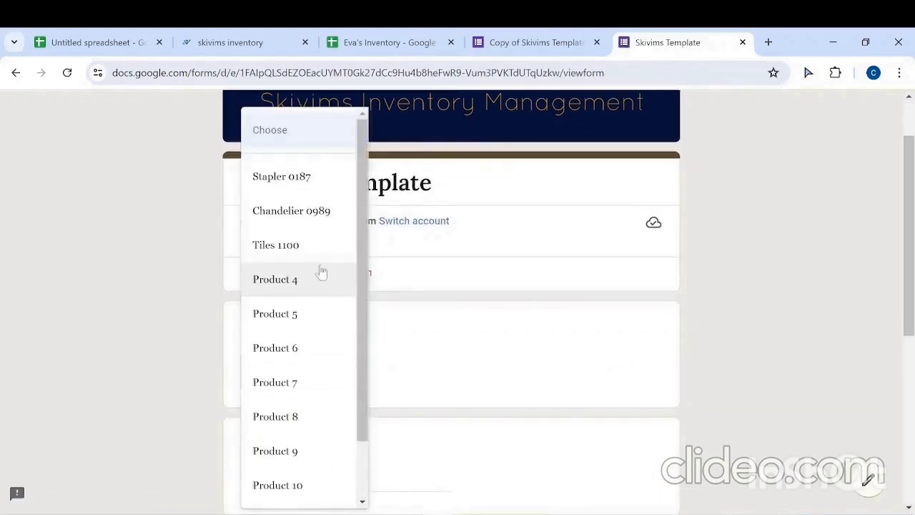
click(317, 213)
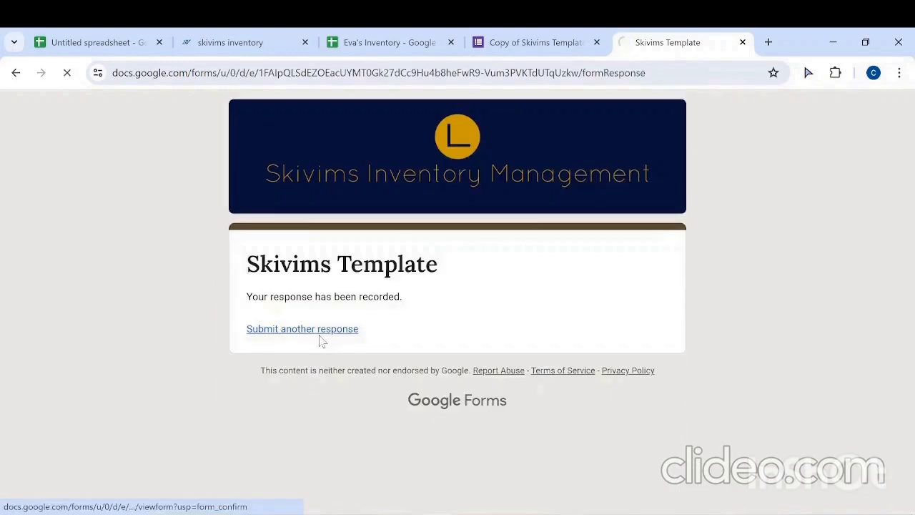
Step: Start a further form response and choose Tiles 1100 in the Products question
click(321, 336)
scroll(336, 336, down, 2)
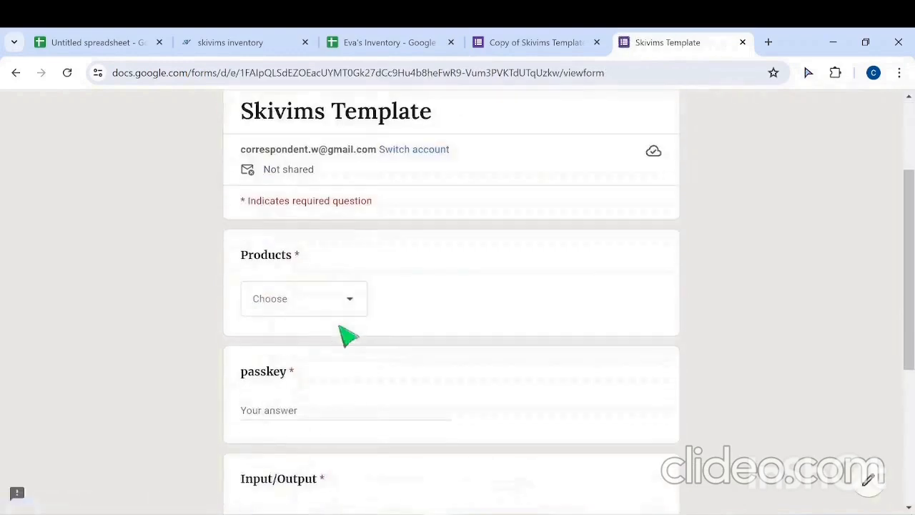
click(350, 300)
click(322, 245)
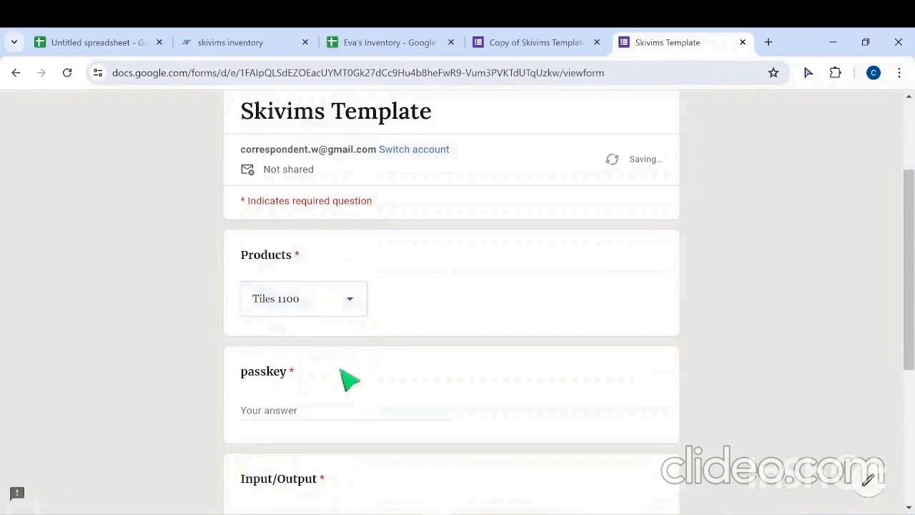
Step: Fill in the passkey field with the first person's passkey and set Input/Output to 48 for the tiles
click(333, 412)
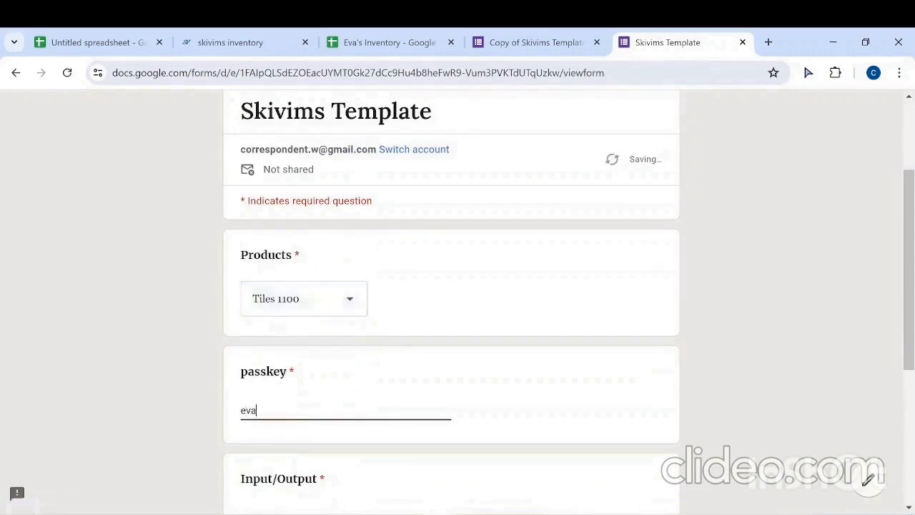
scroll(333, 410, down, 2)
click(323, 376)
text(48)
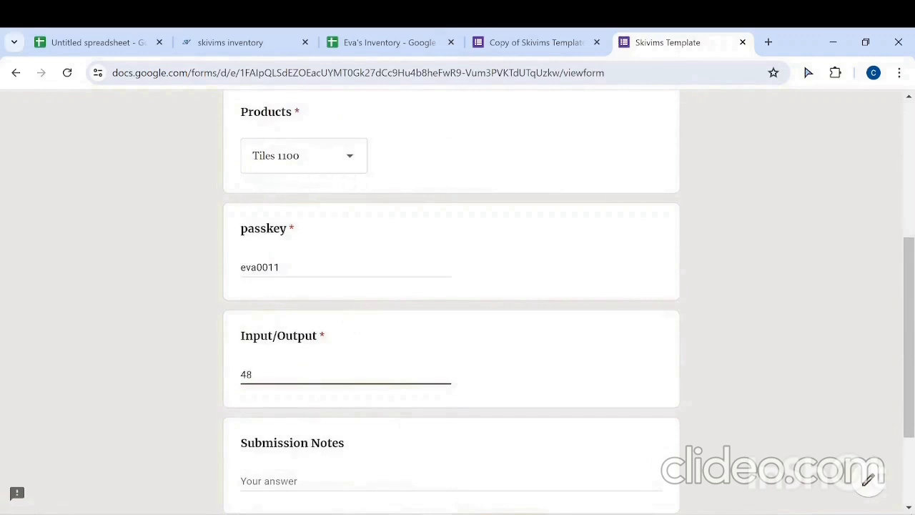
Step: Enter "adding to stock" as the submission note for the tiles and submit the response
scroll(321, 408, down, 1)
click(321, 408)
text(adding to stock)
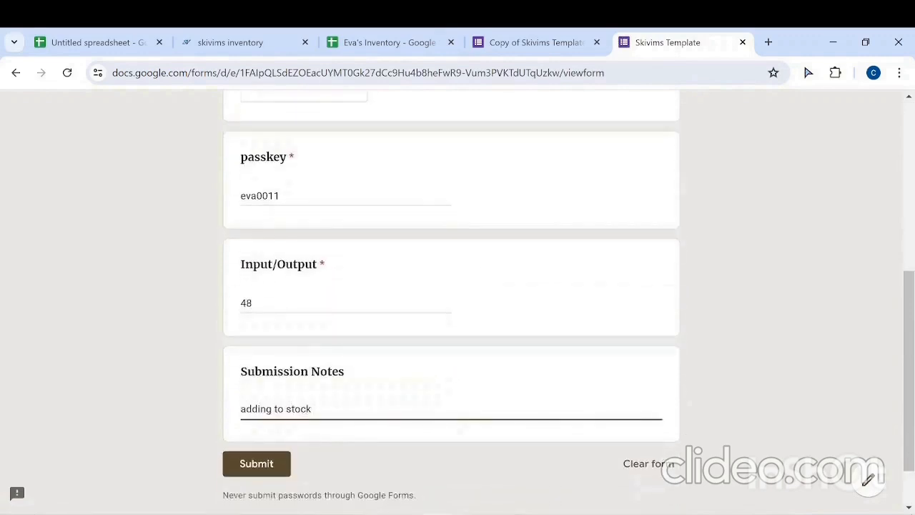
click(257, 463)
Step: Check the submitted chandelier and tiles entries in the inventory spreadsheet's Stock and Response sheets
click(379, 45)
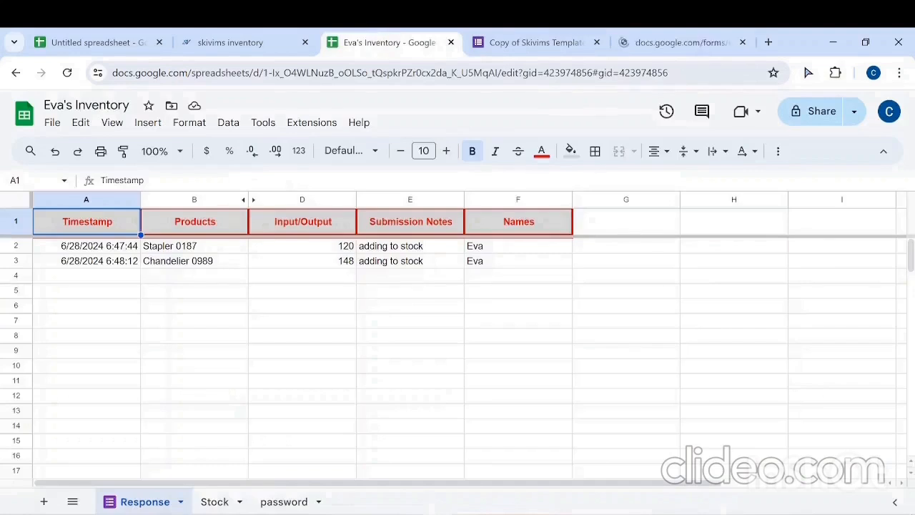
click(212, 501)
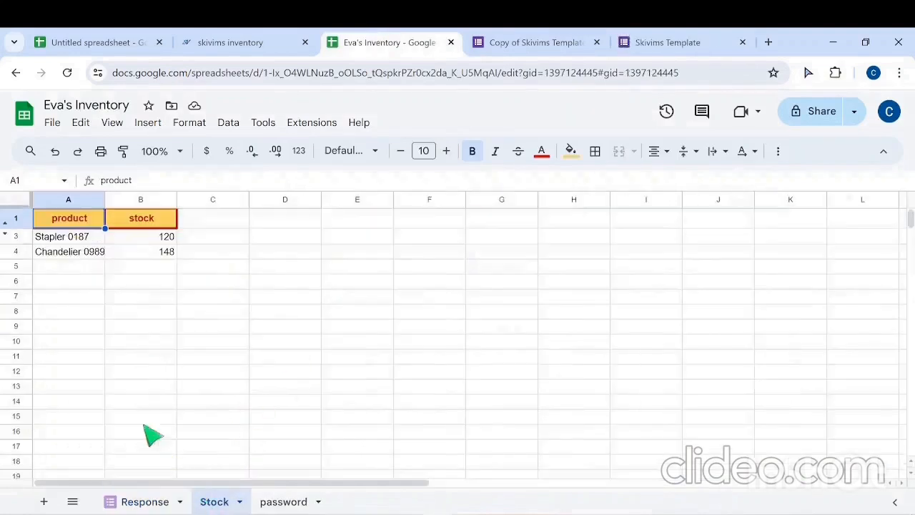
click(125, 502)
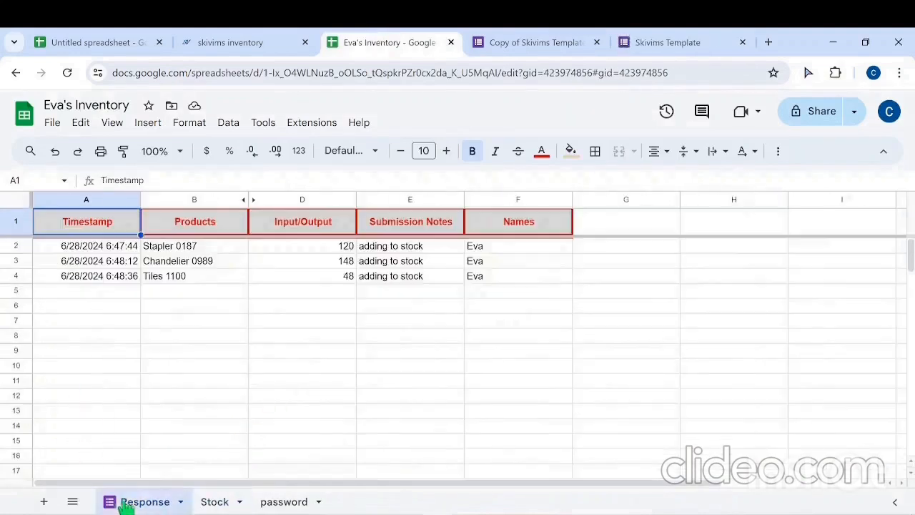
click(682, 37)
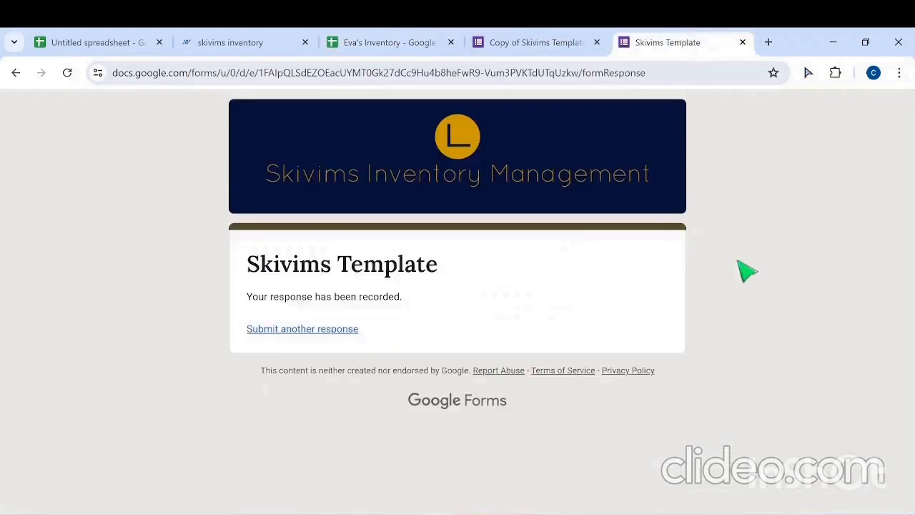
Step: Set the account owner's e-mail address as the Skivims Inventory notification e-mail in the inventory spreadsheet
click(392, 44)
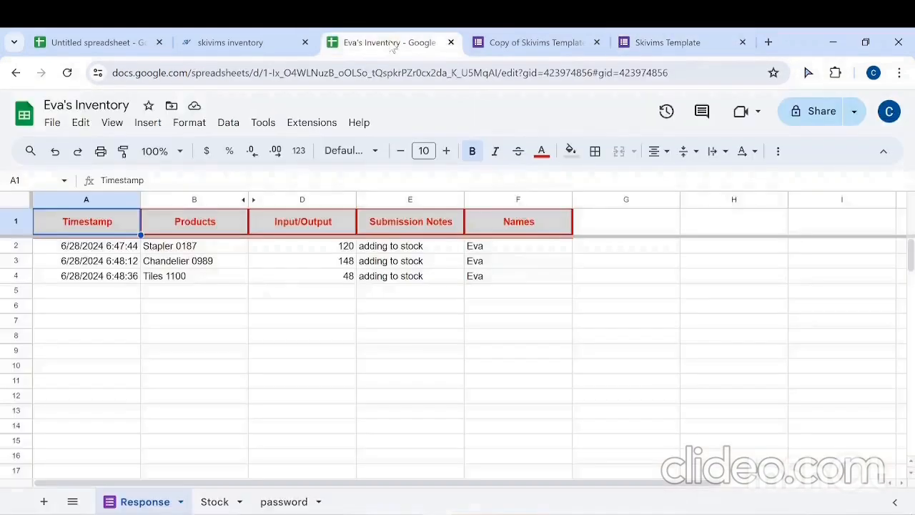
click(305, 129)
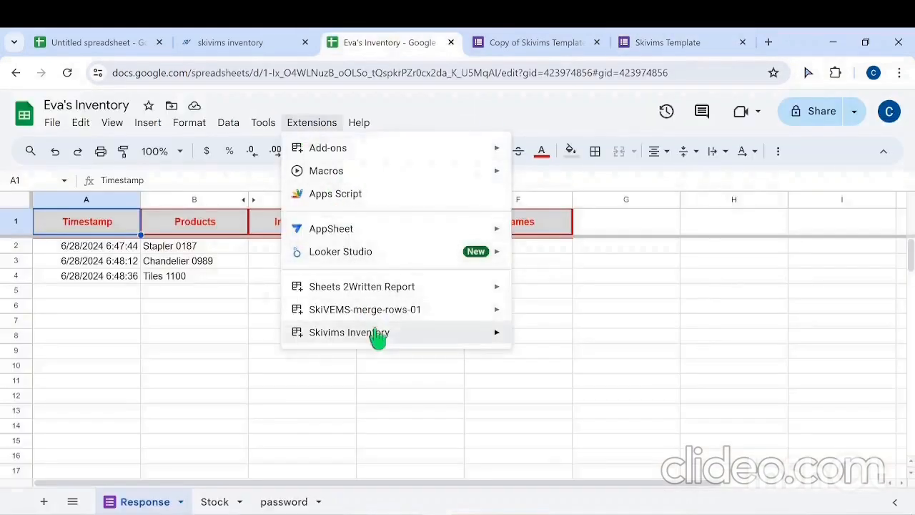
mouse_move(378, 333)
mouse_move(580, 249)
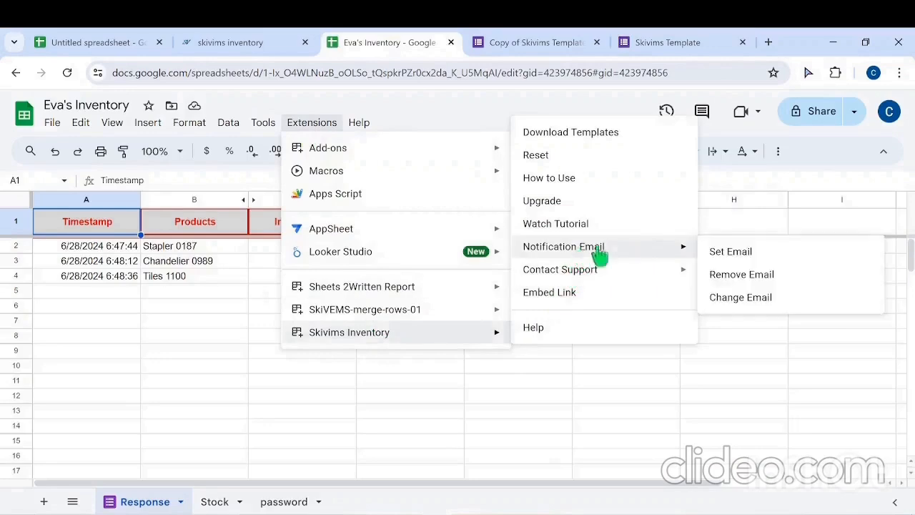
click(732, 251)
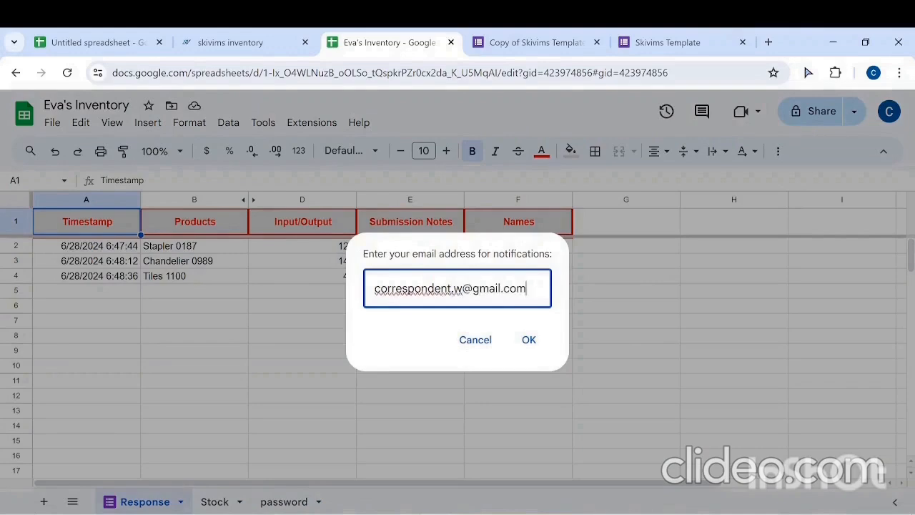
key(Return)
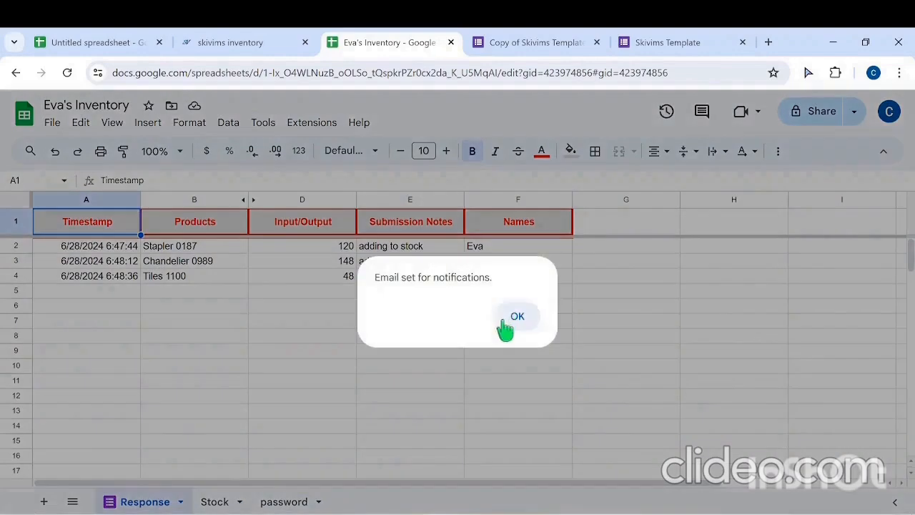
click(519, 315)
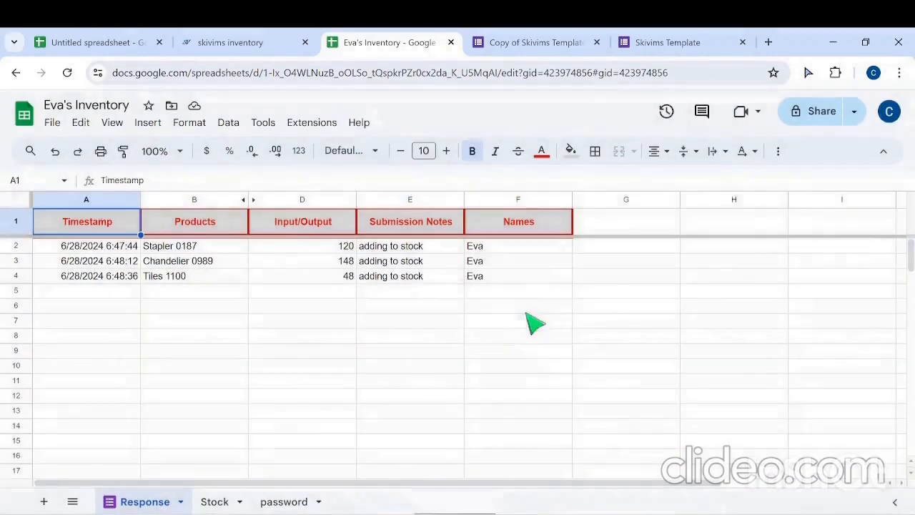
Step: Generate the Skivims Inventory embed link for the spreadsheet and copy its iframe code
click(309, 126)
mouse_move(377, 336)
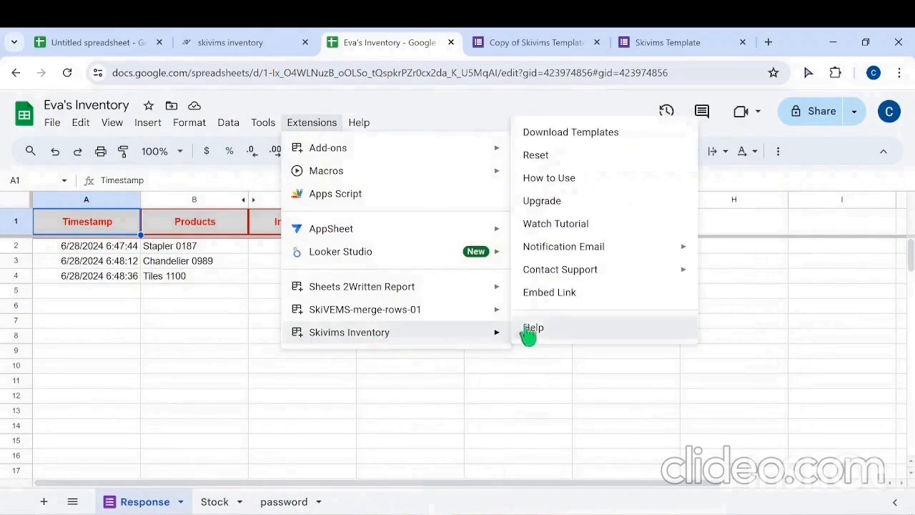
mouse_move(577, 273)
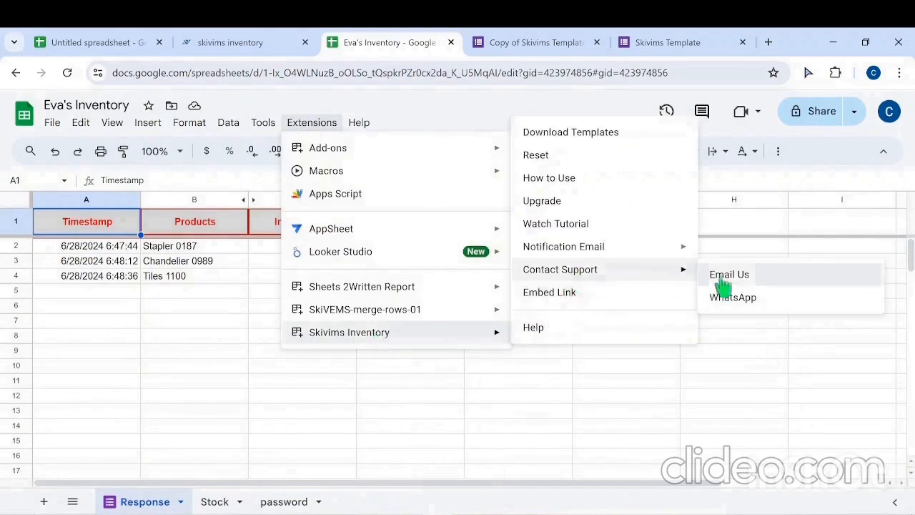
click(564, 295)
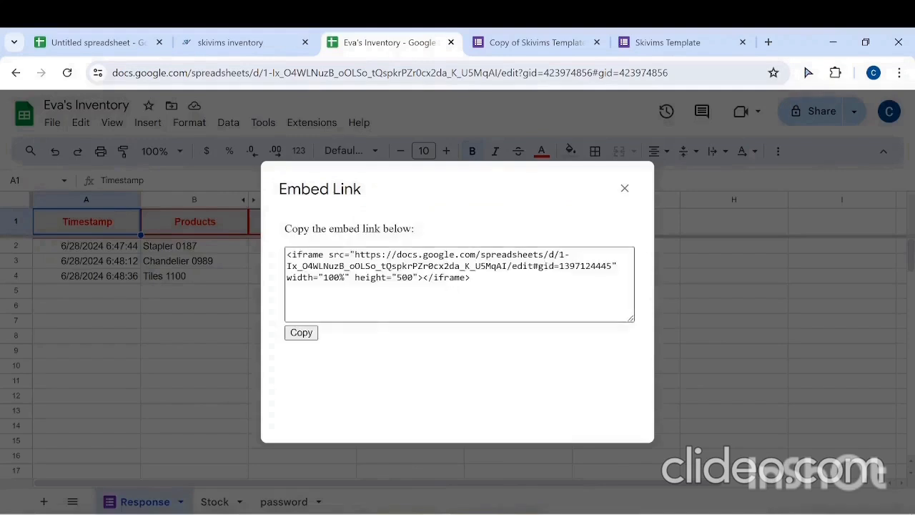
click(300, 334)
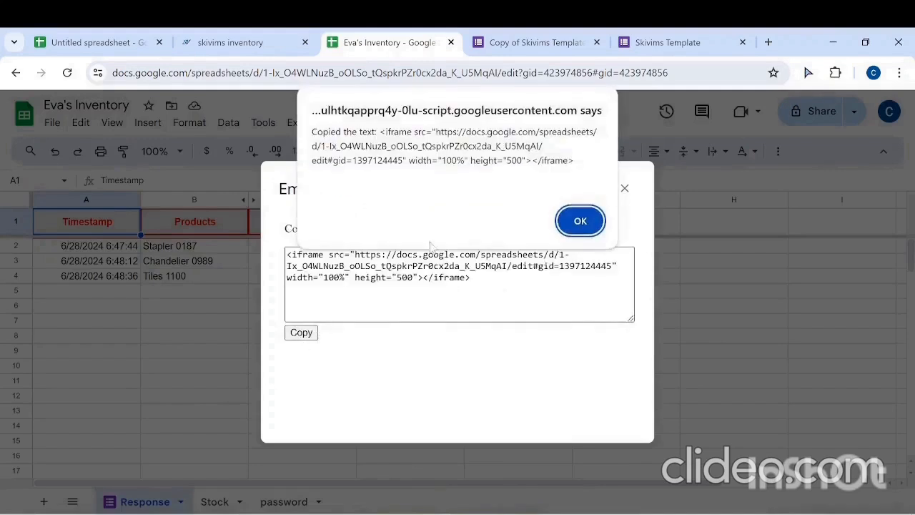
click(580, 219)
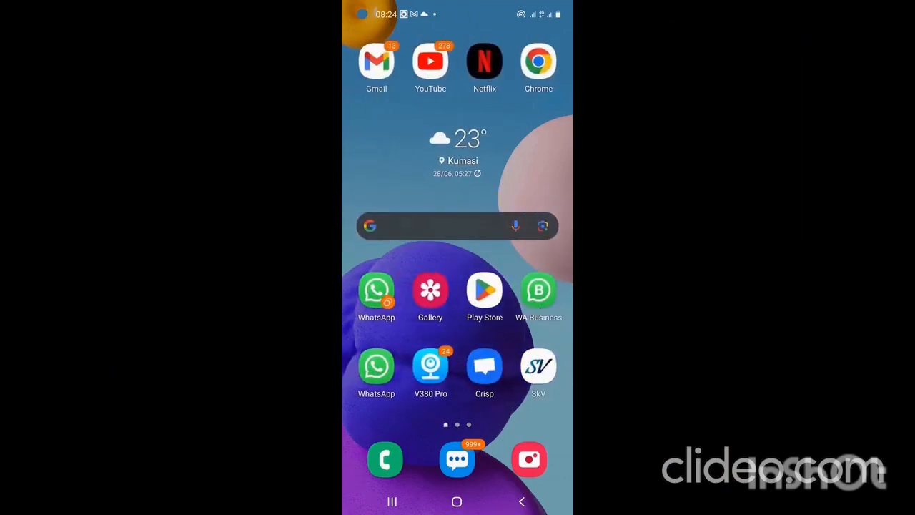
Step: Open the shared form link from WhatsApp in Chrome on the phone, just this once, and choose Stapler 0187 as the product
click(376, 366)
click(454, 385)
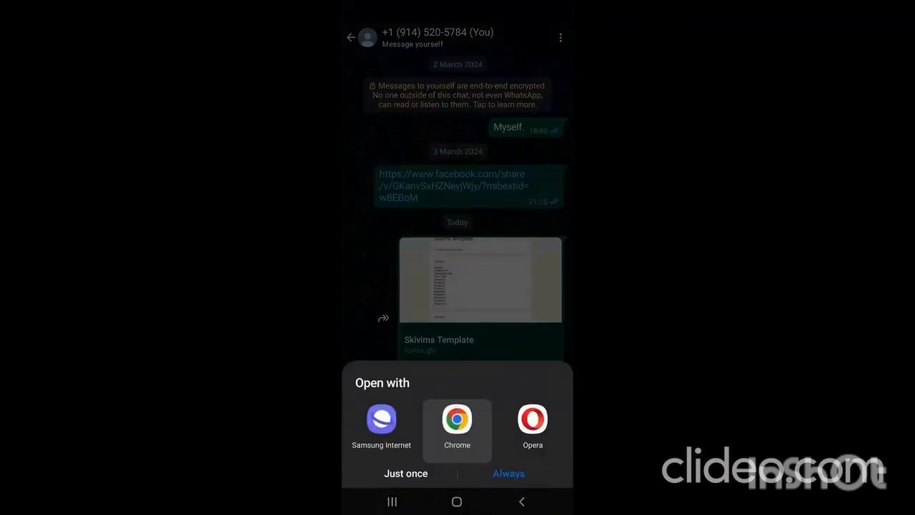
click(406, 474)
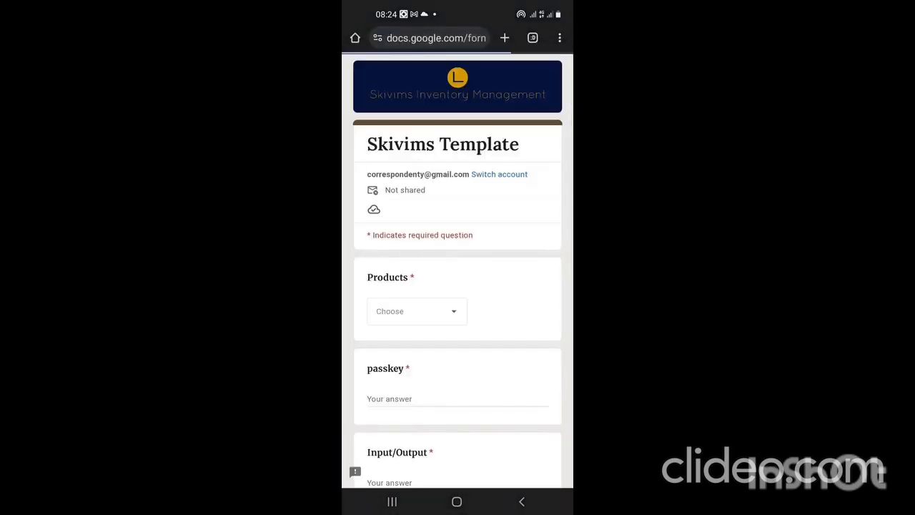
click(416, 311)
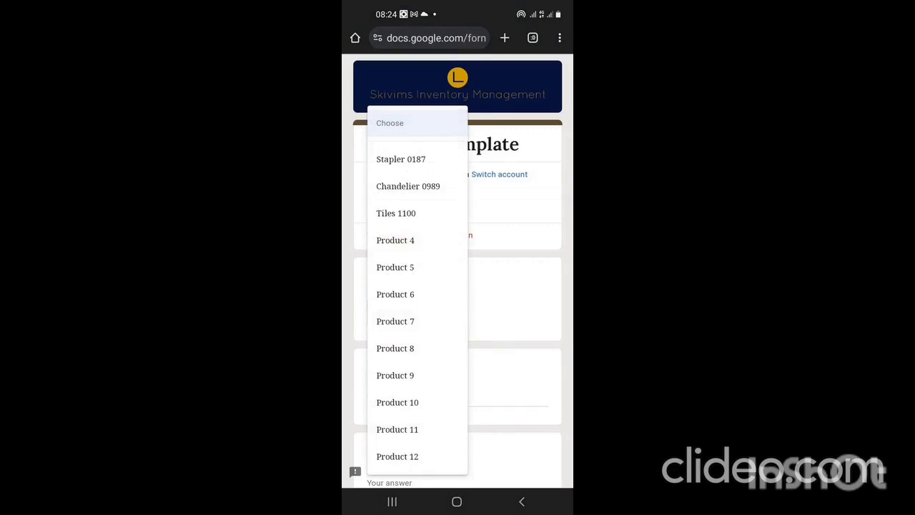
click(401, 159)
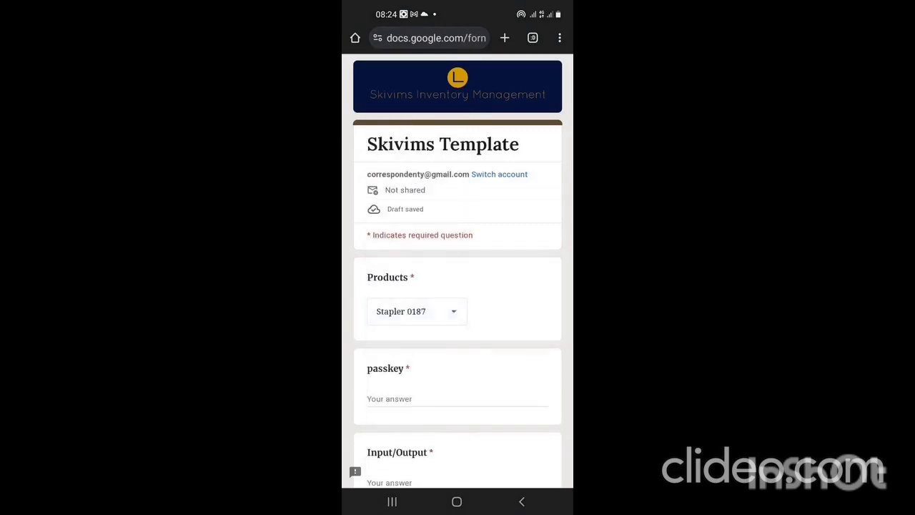
Step: Fill in the passkey field with the second person's passkey and set Input/Output to -105
click(458, 399)
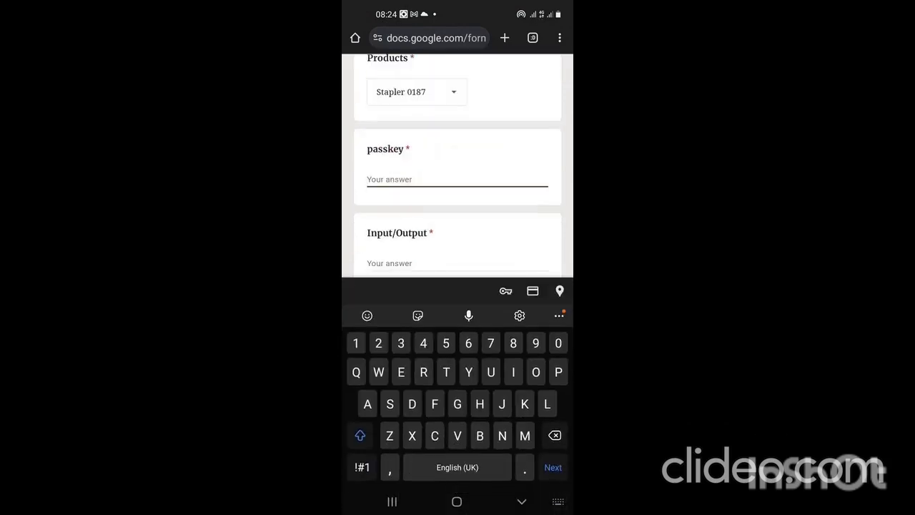
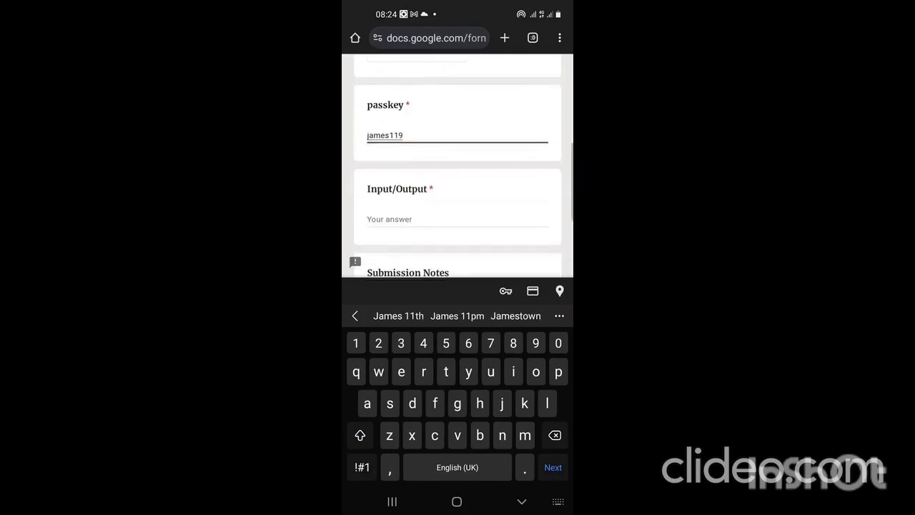
key(Tab)
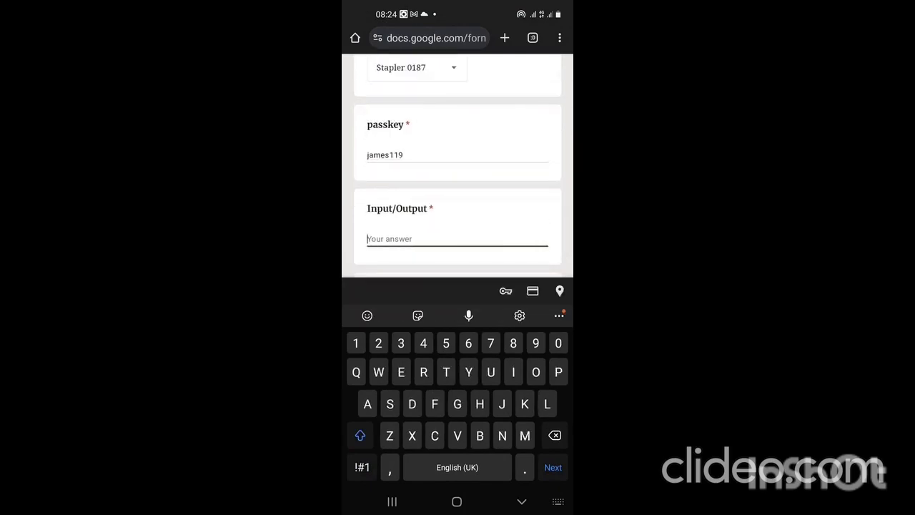
key(BackSpace)
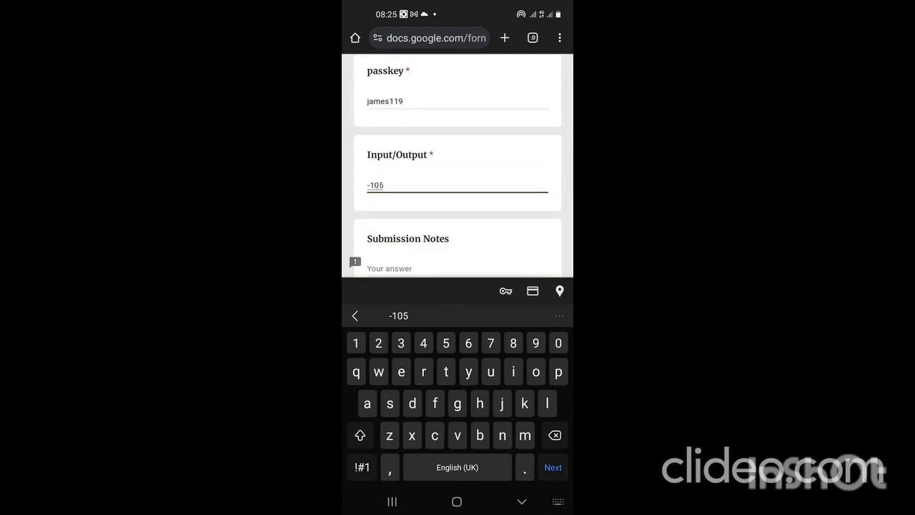
Step: Enter the submission note "Sold to chop F" followed by the buyer's phone number in parentheses, and submit the form
scroll(458, 166, up, 1)
scroll(458, 165, down, 2)
click(457, 193)
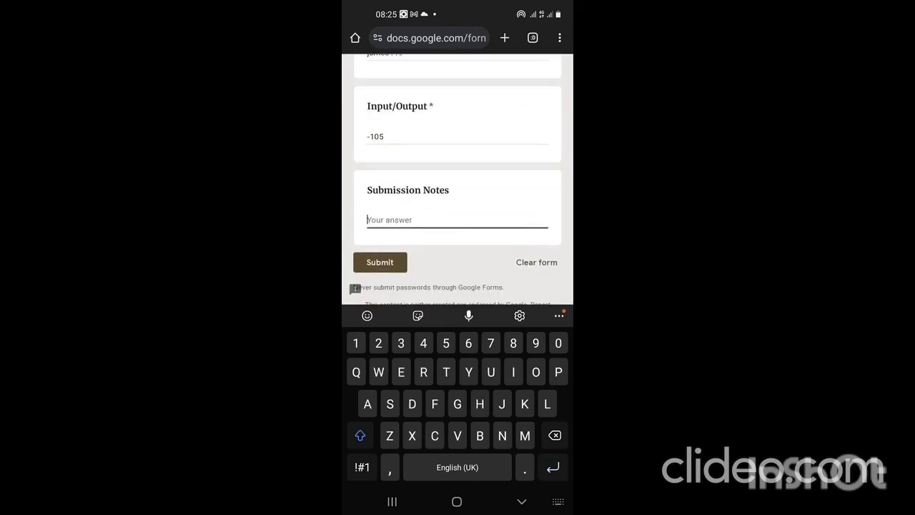
text(Sold t)
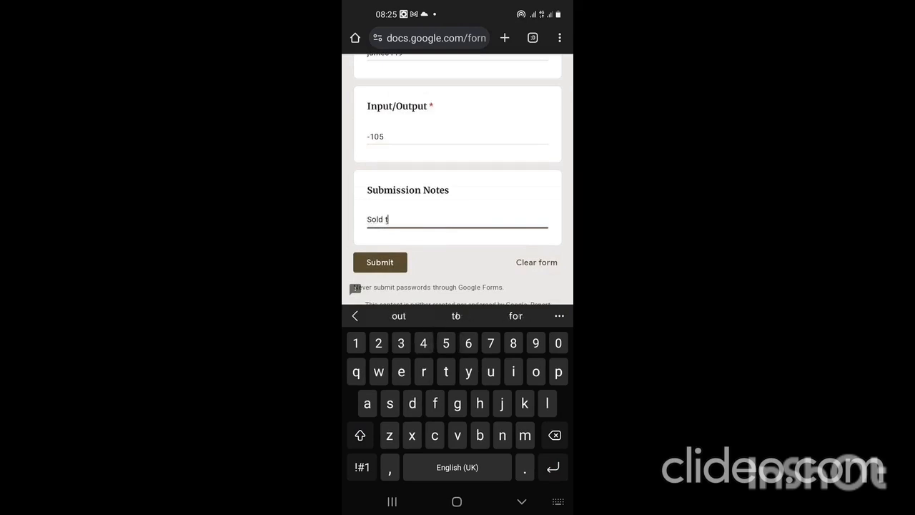
text(o chop )
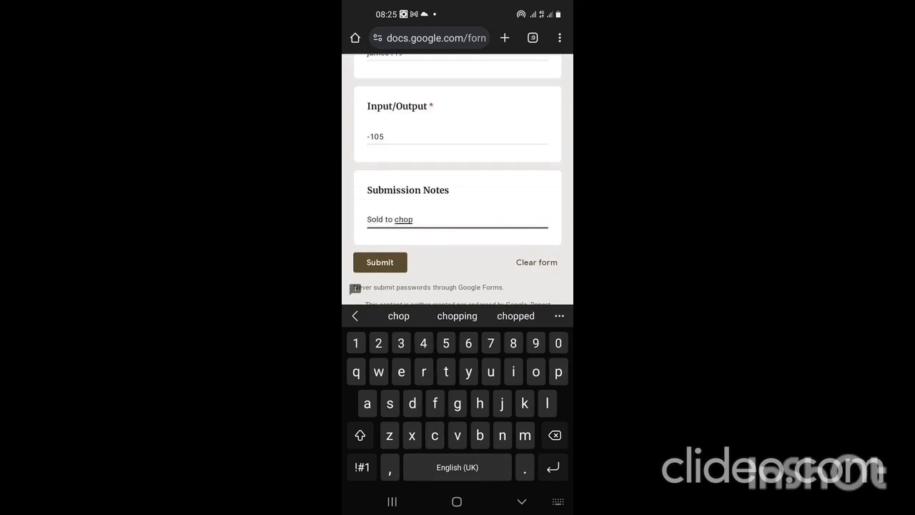
text(F ()
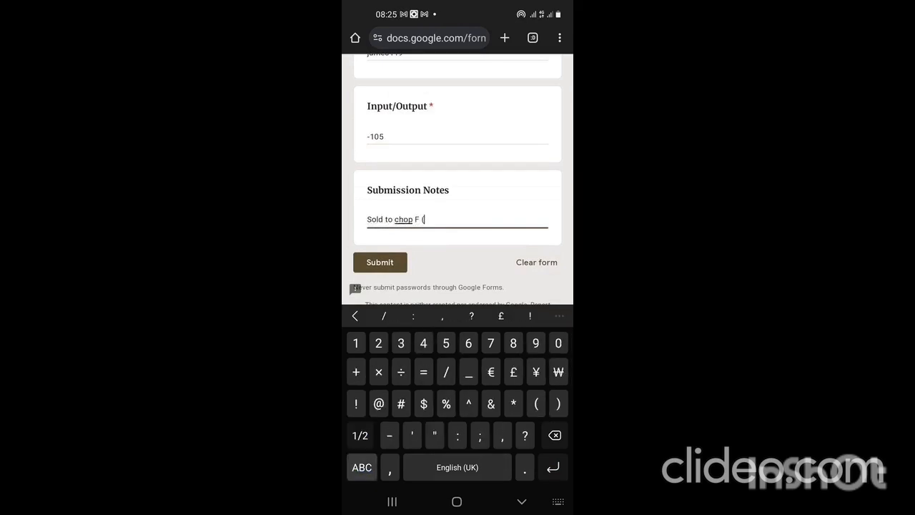
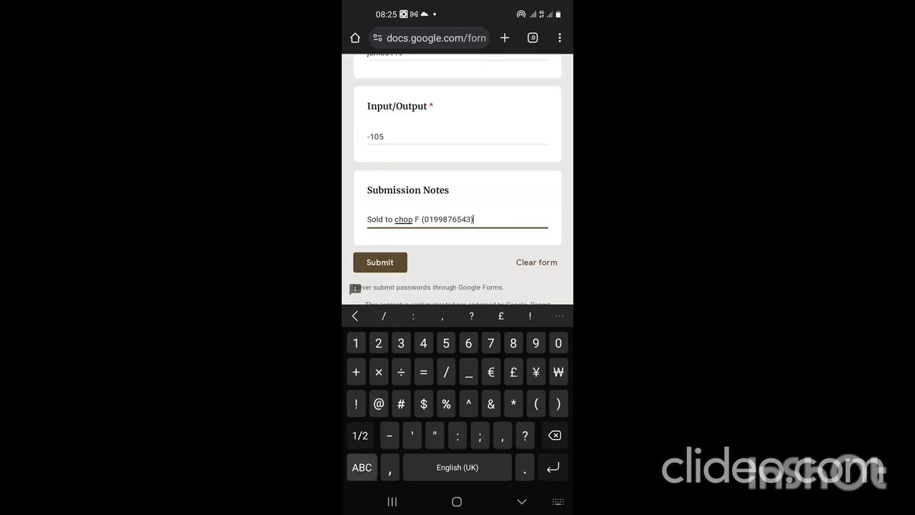
click(362, 467)
click(380, 262)
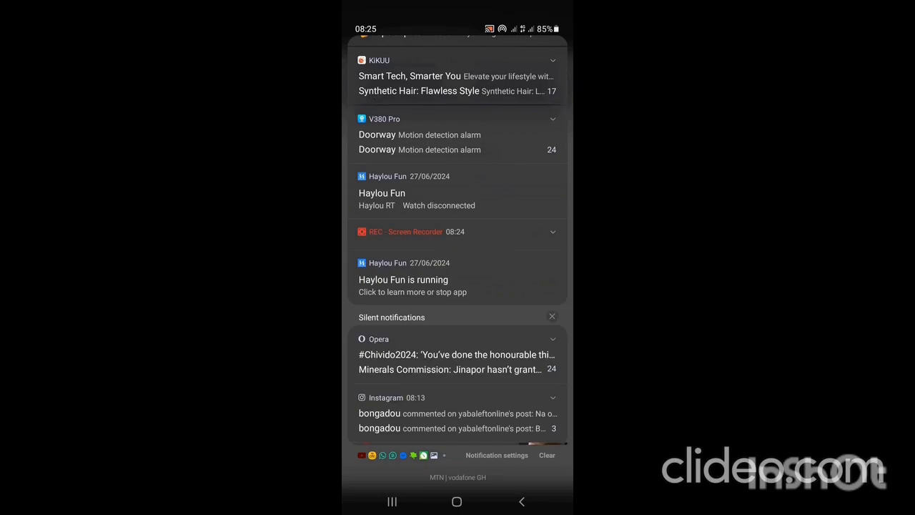
click(552, 231)
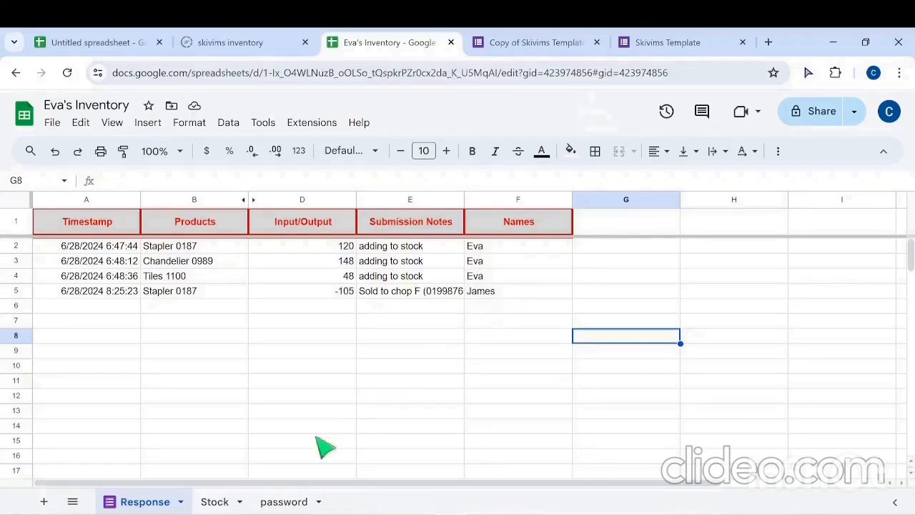
Step: Check the remaining Stapler 0187 quantity in the Stock sheet and read the Stock Update Notification e-mail in Gmail, dismissing the toolbar tip
click(214, 503)
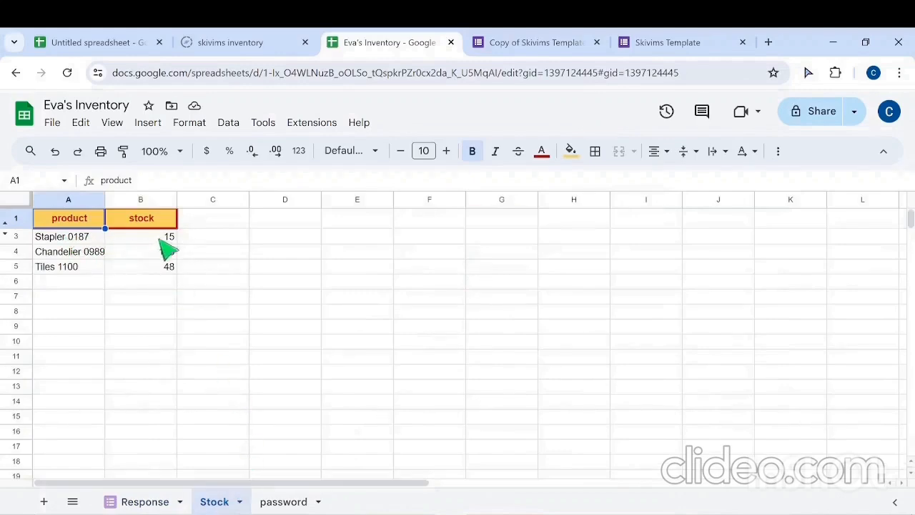
click(132, 503)
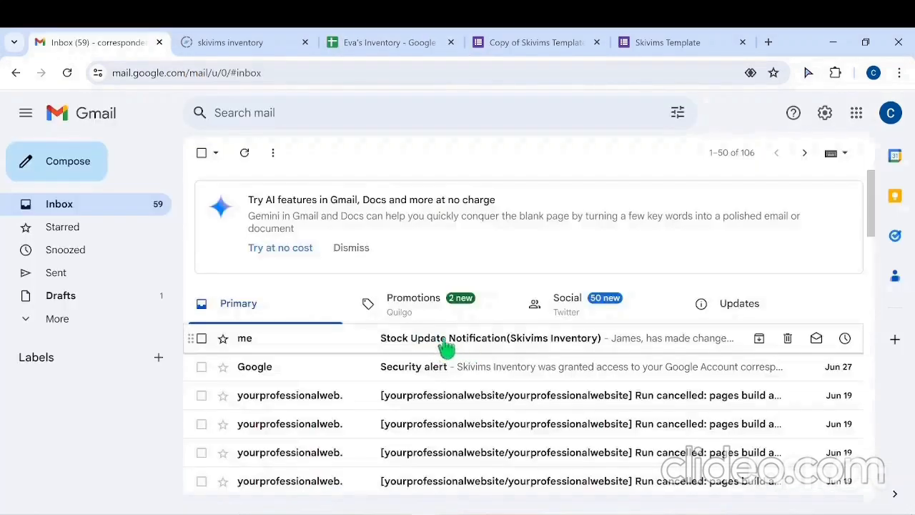
click(449, 348)
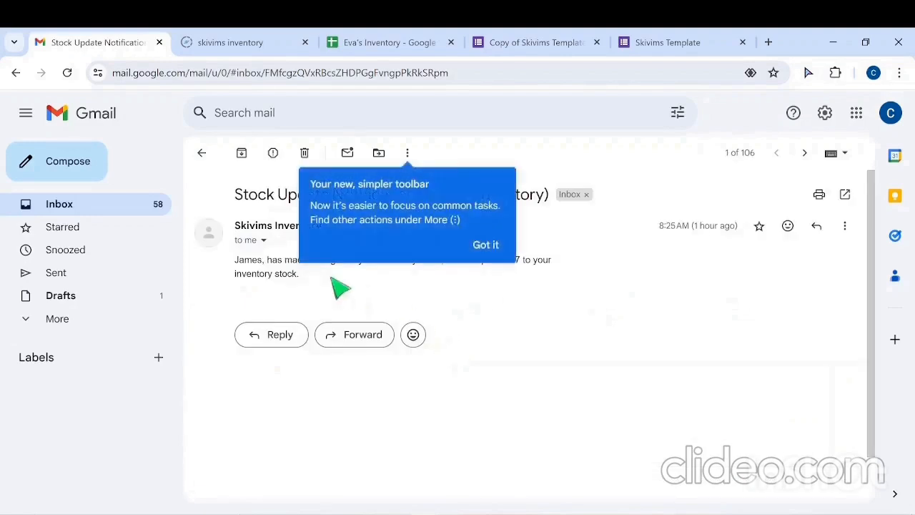
click(486, 245)
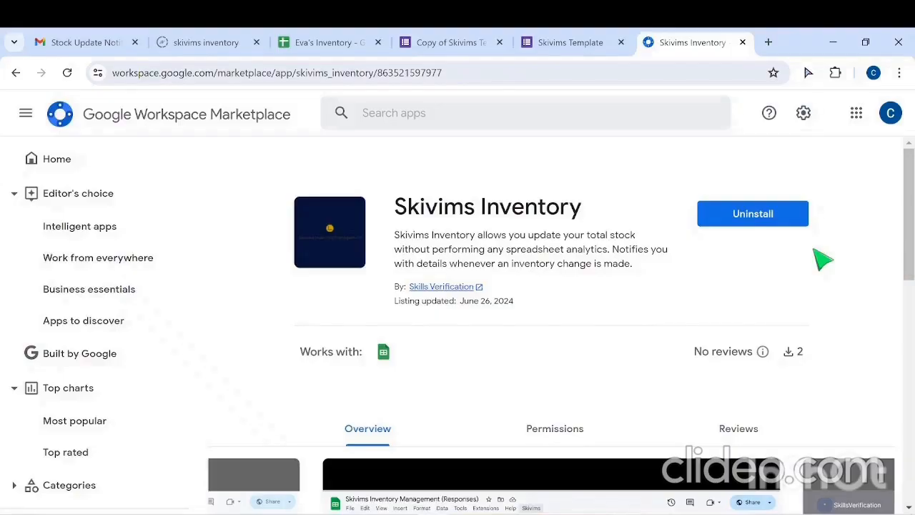
Step: Review the overview and additional information of the Skivims Inventory listing in the Google Workspace Marketplace
scroll(822, 261, down, 5)
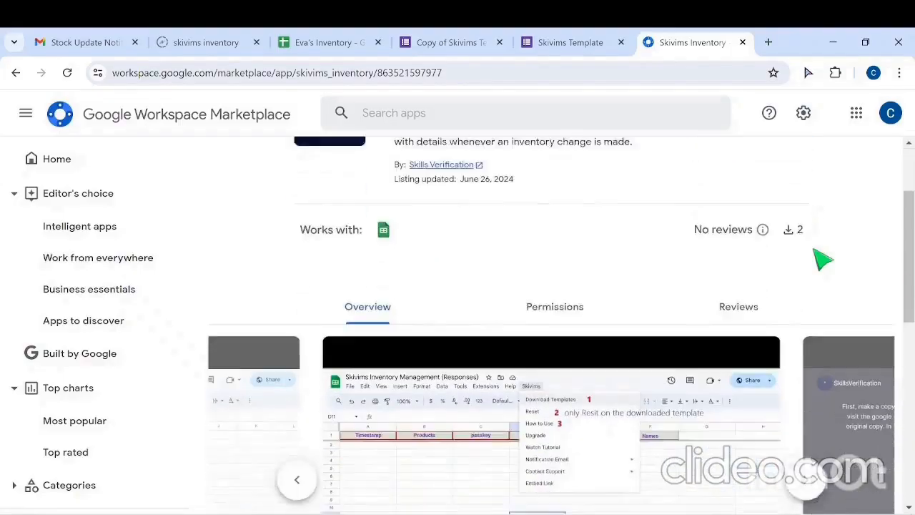
scroll(822, 261, down, 2)
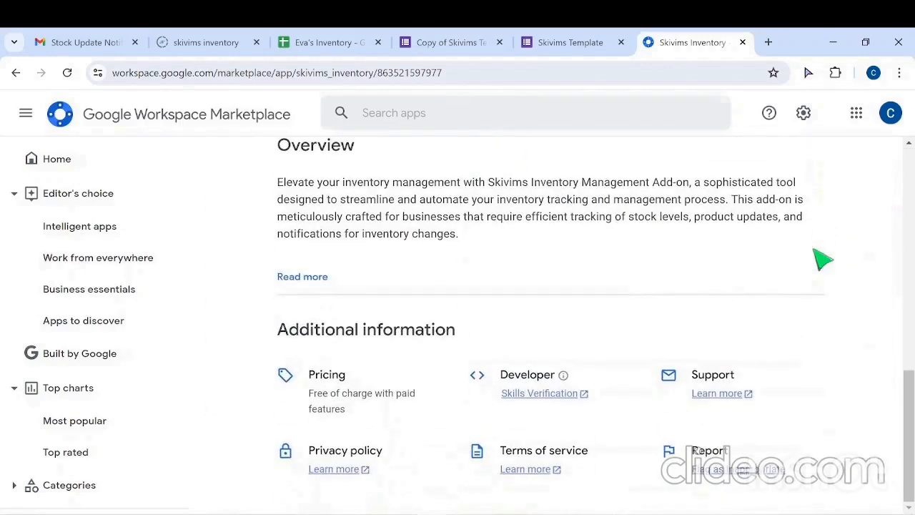
scroll(822, 260, up, 5)
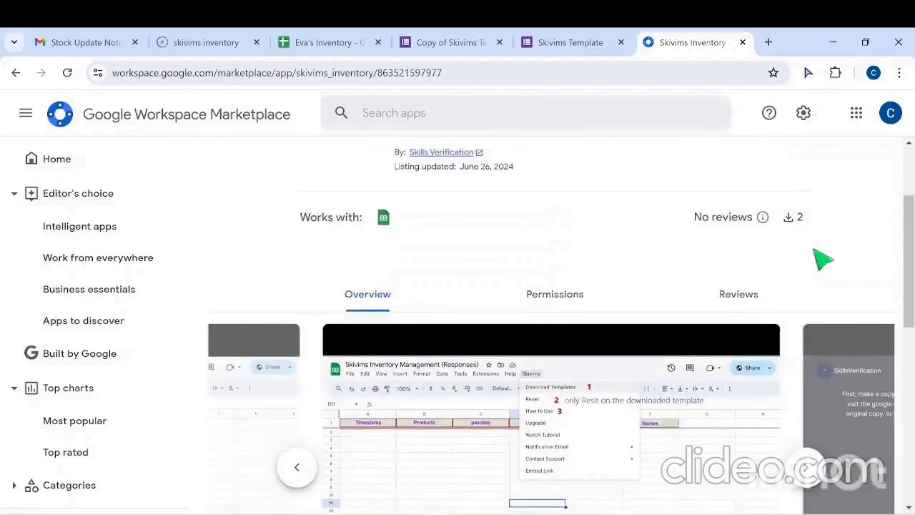
scroll(822, 260, up, 1)
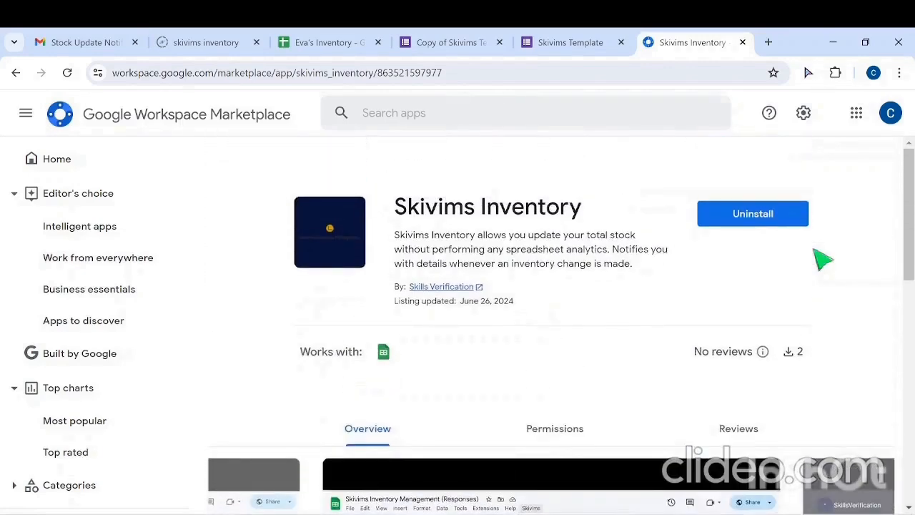